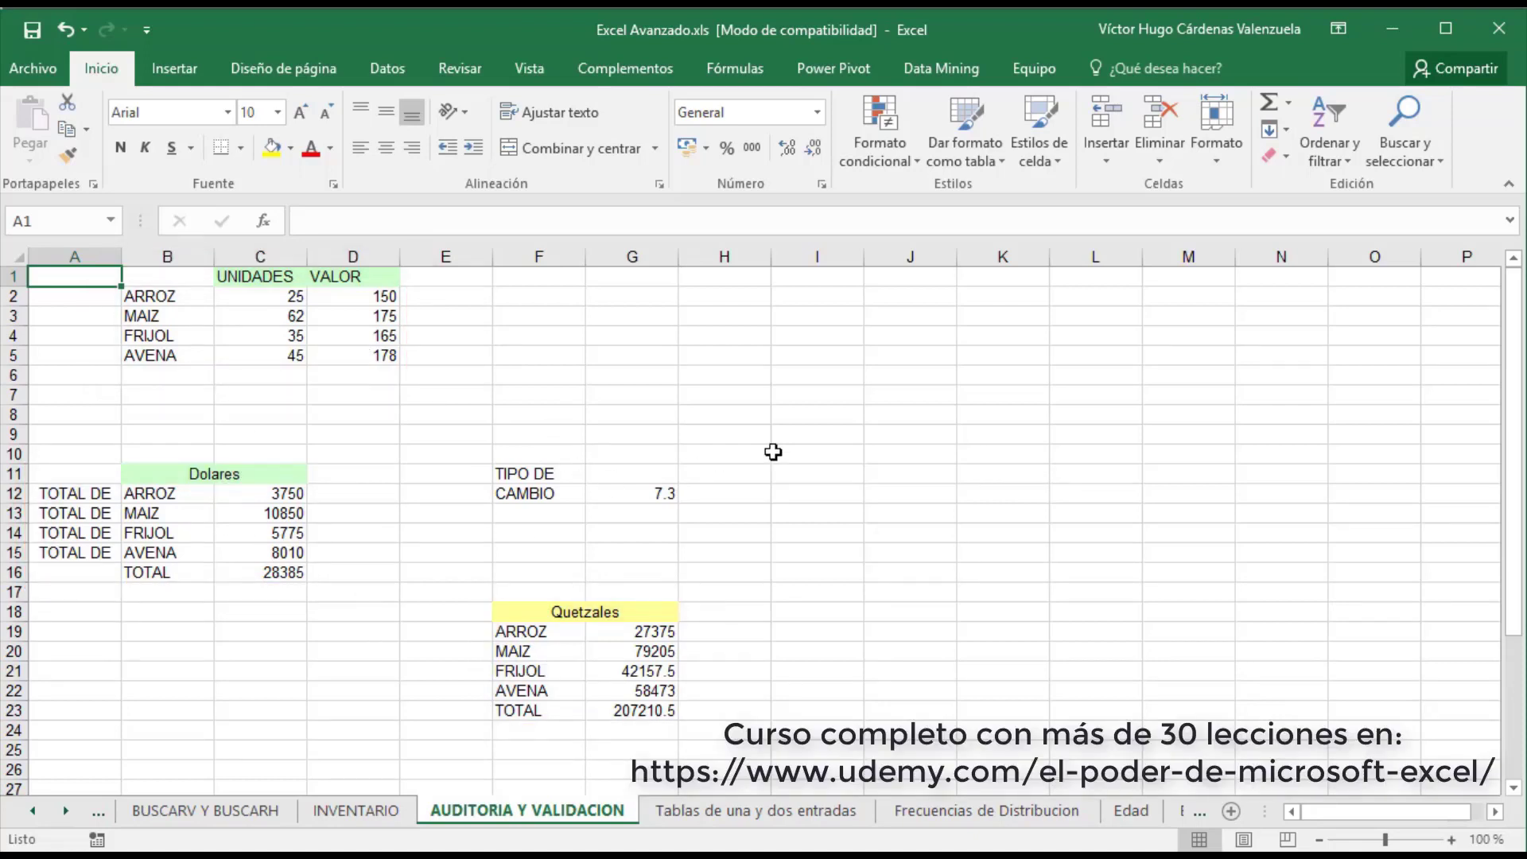
# - Review D2, C12, G12 and G19, then turn on Mostrar fórmulas to show every formula
pyautogui.moveTo(163, 276); pyautogui.dragTo(338, 354)
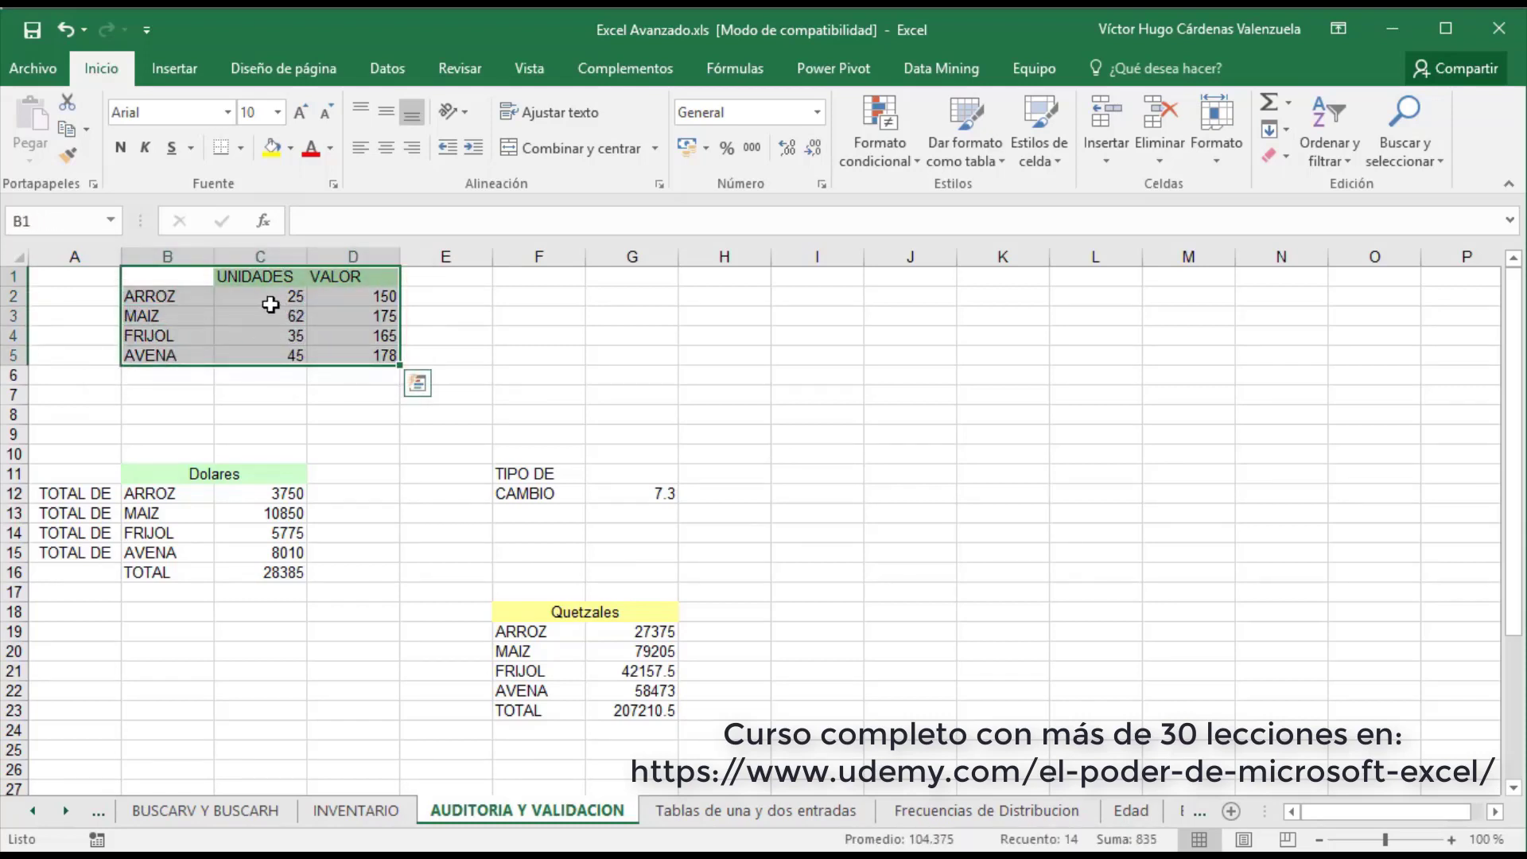
pyautogui.click(341, 299)
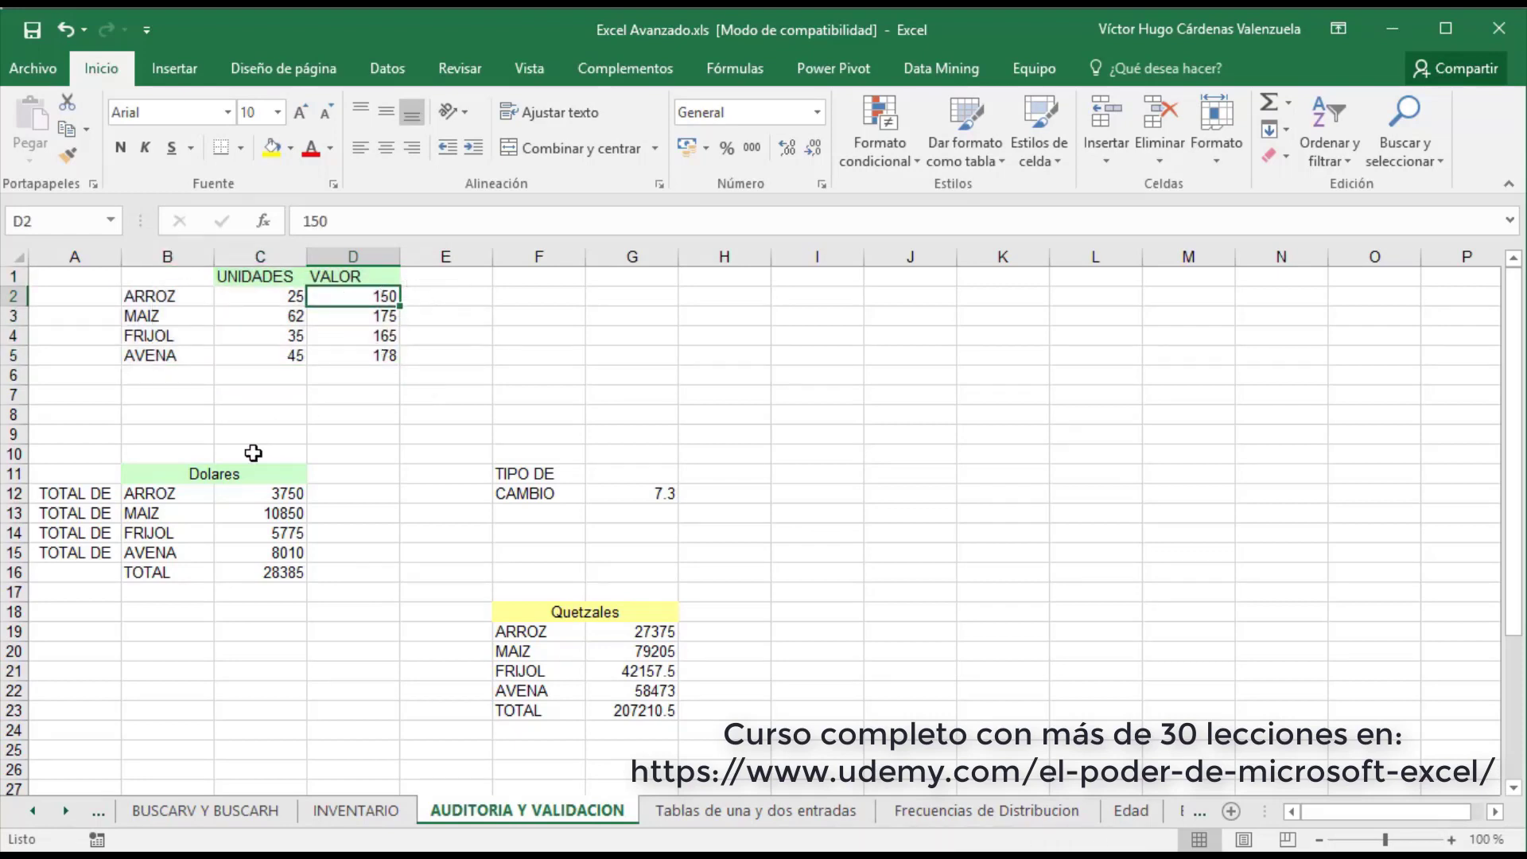
pyautogui.click(174, 492)
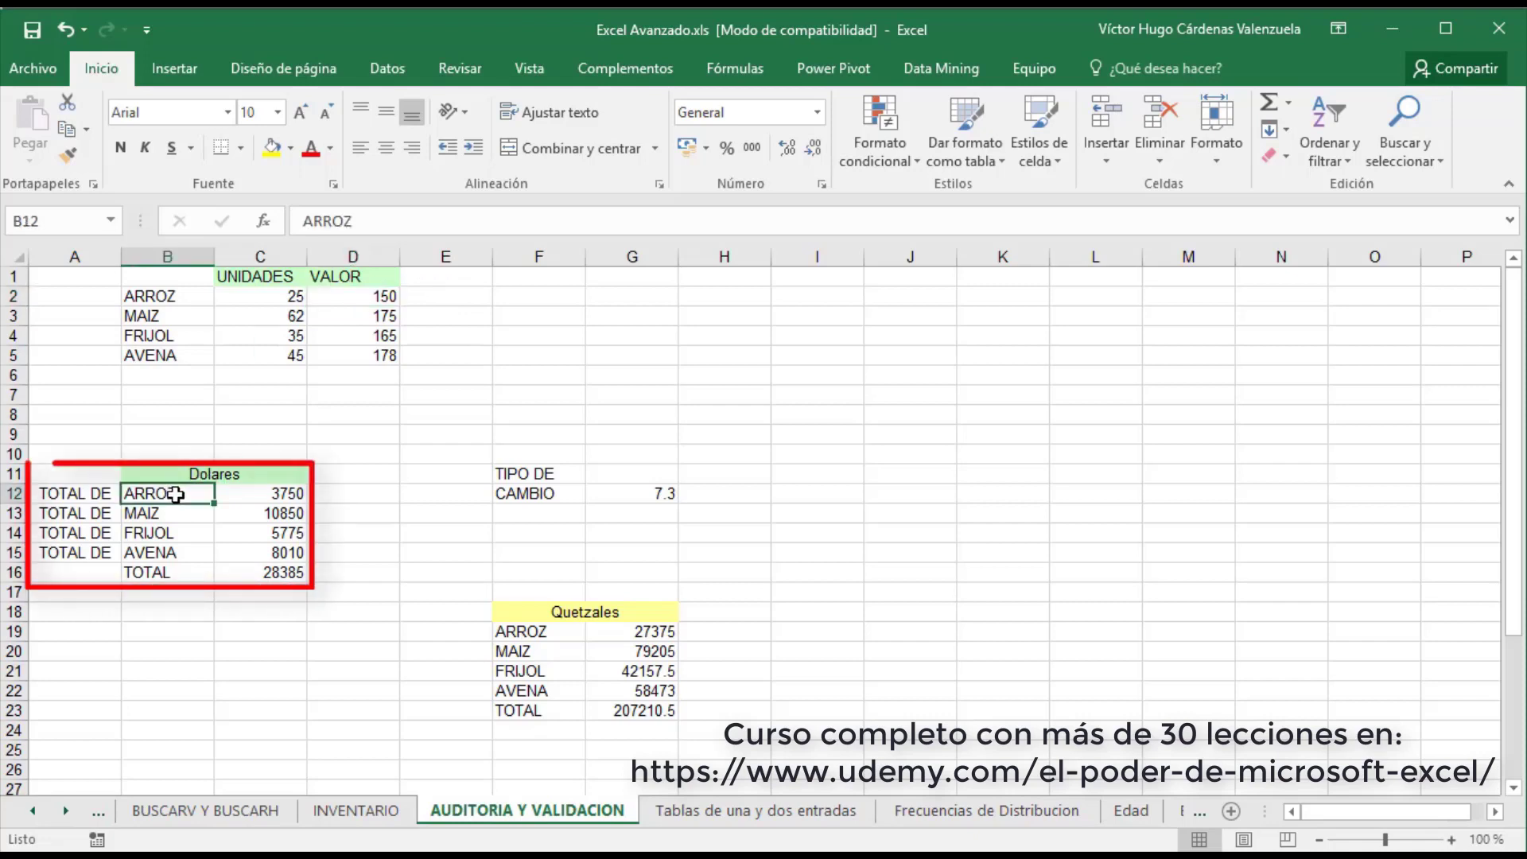
pyautogui.click(253, 489)
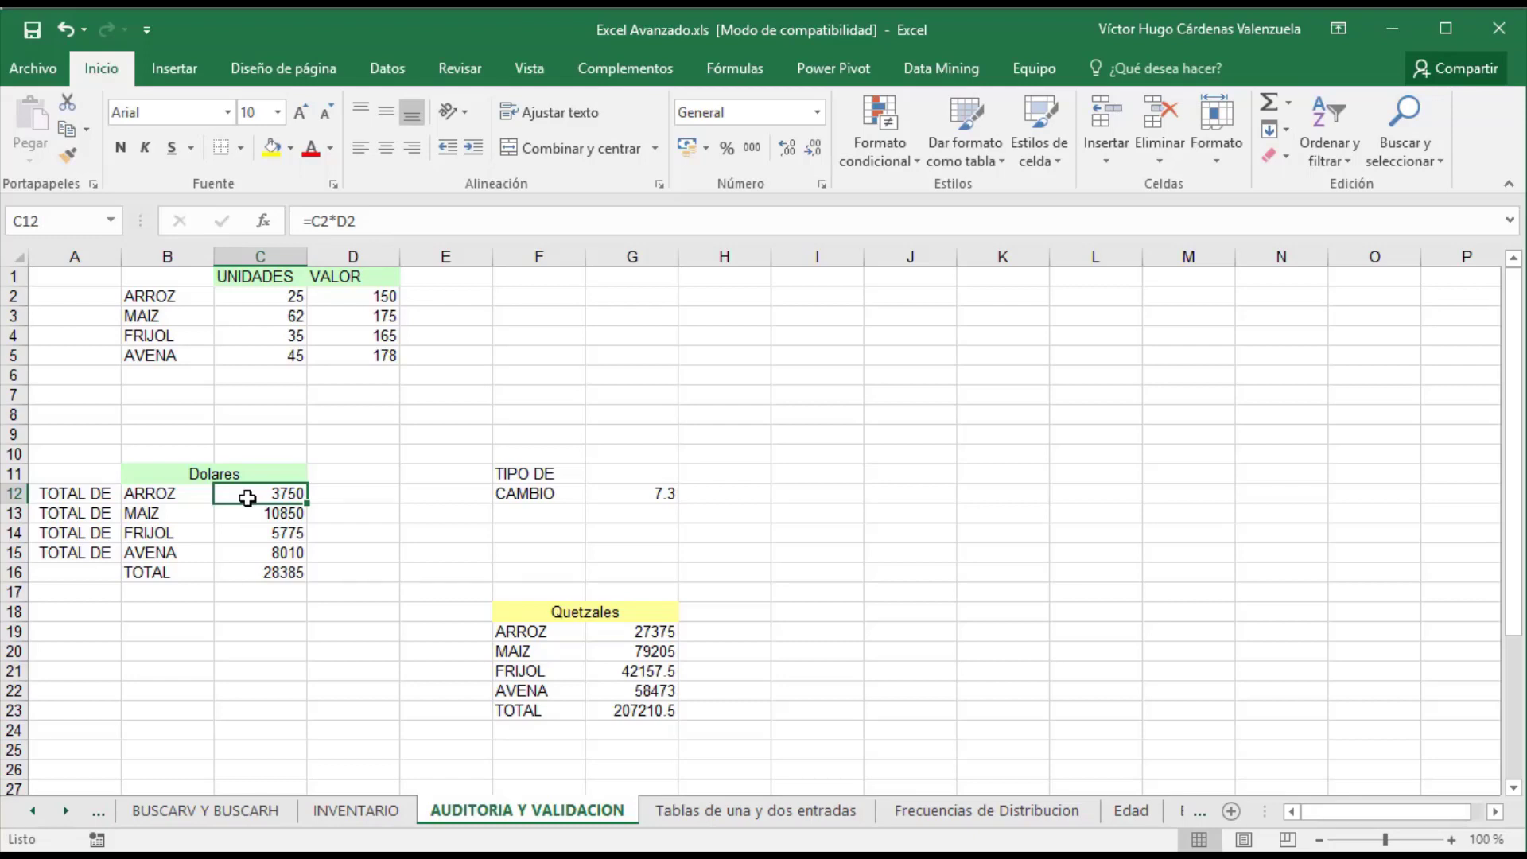
pyautogui.click(623, 491)
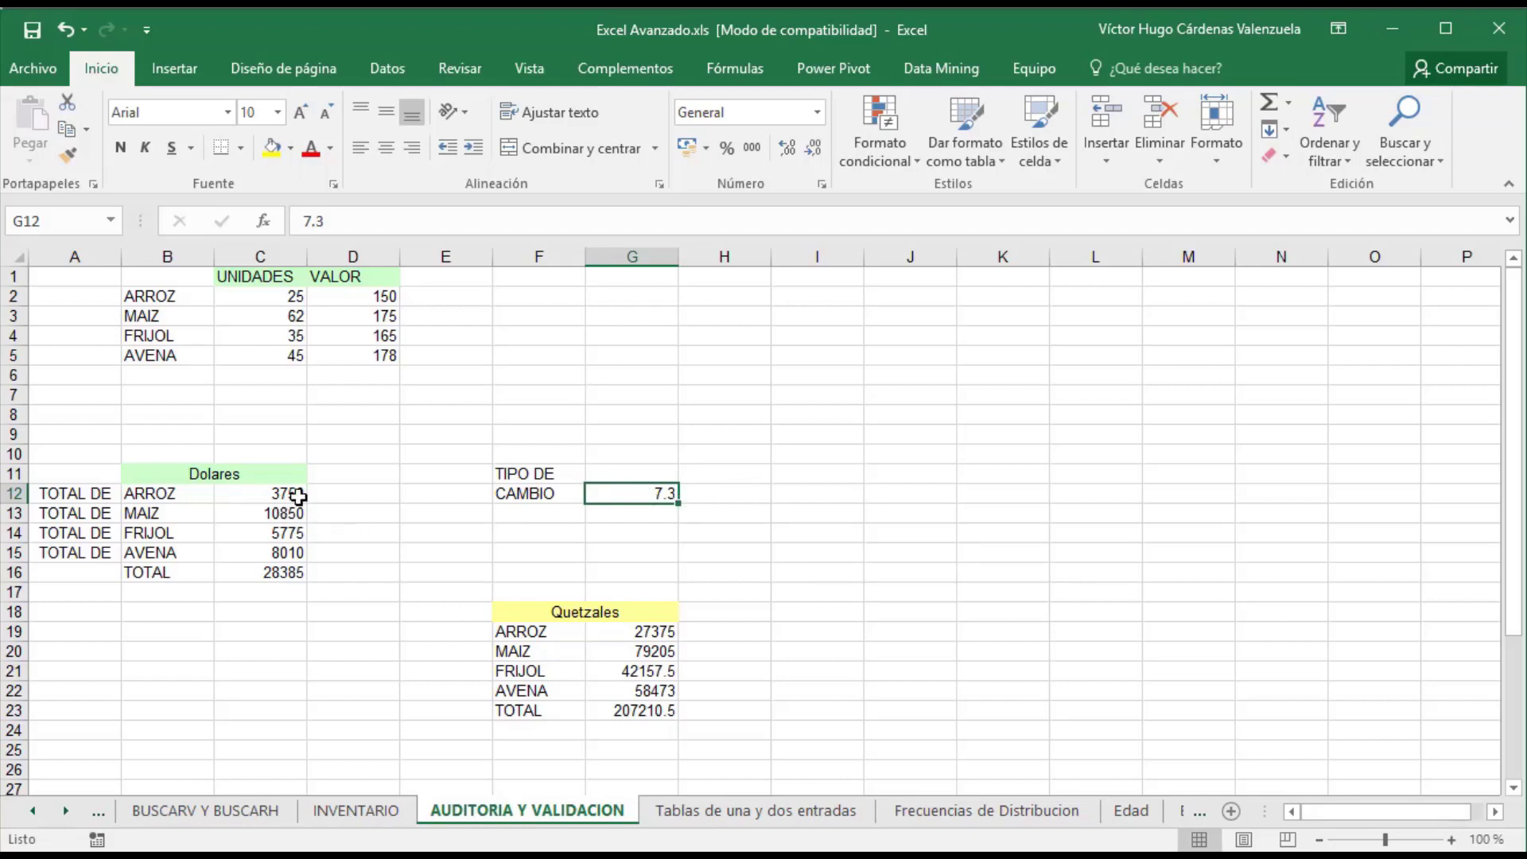
pyautogui.click(646, 634)
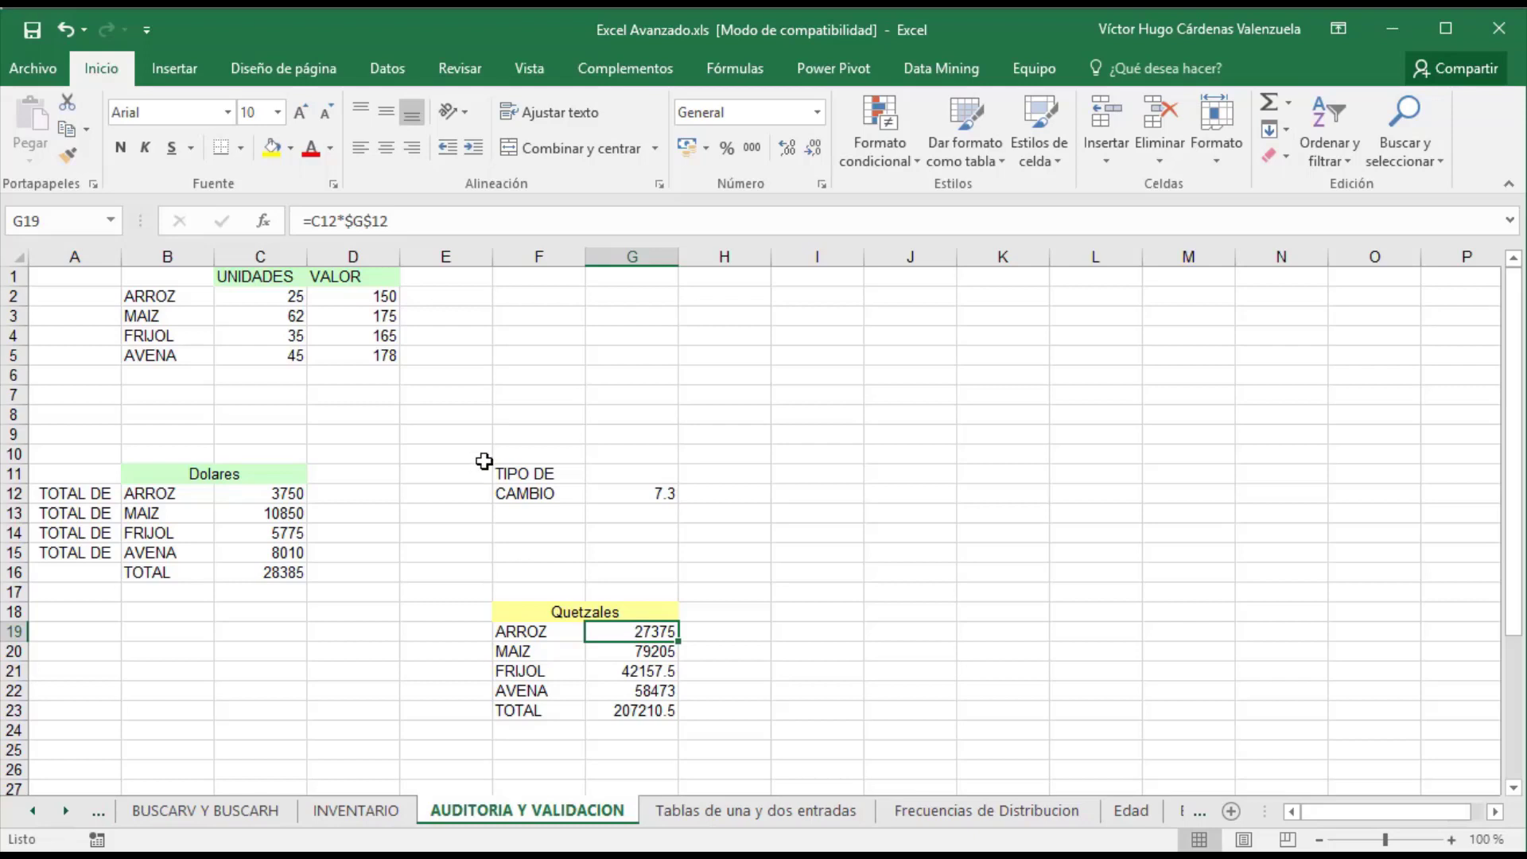
pyautogui.click(743, 74)
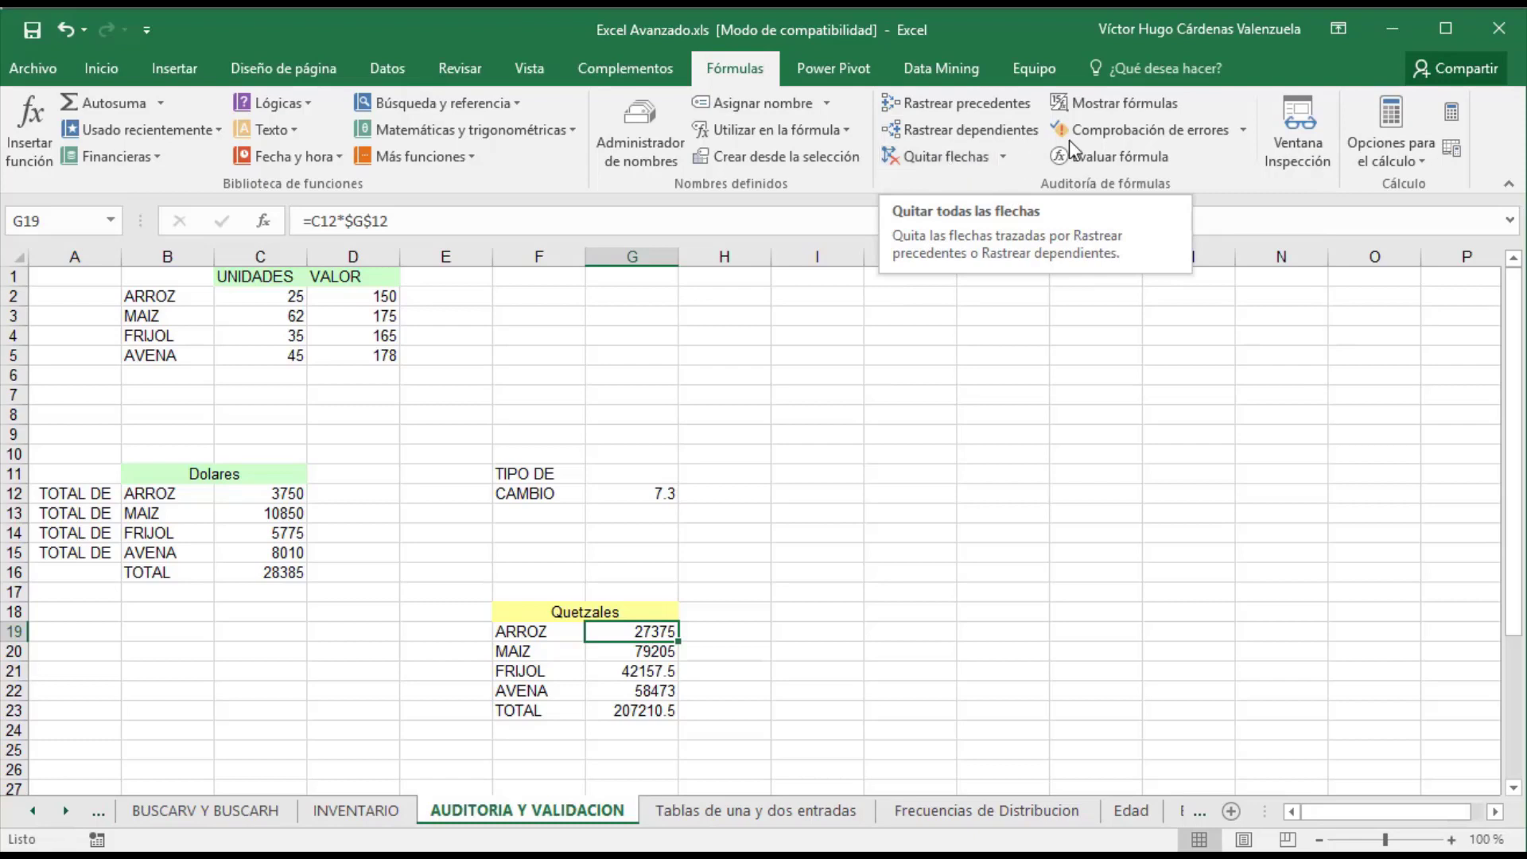
pyautogui.click(1134, 108)
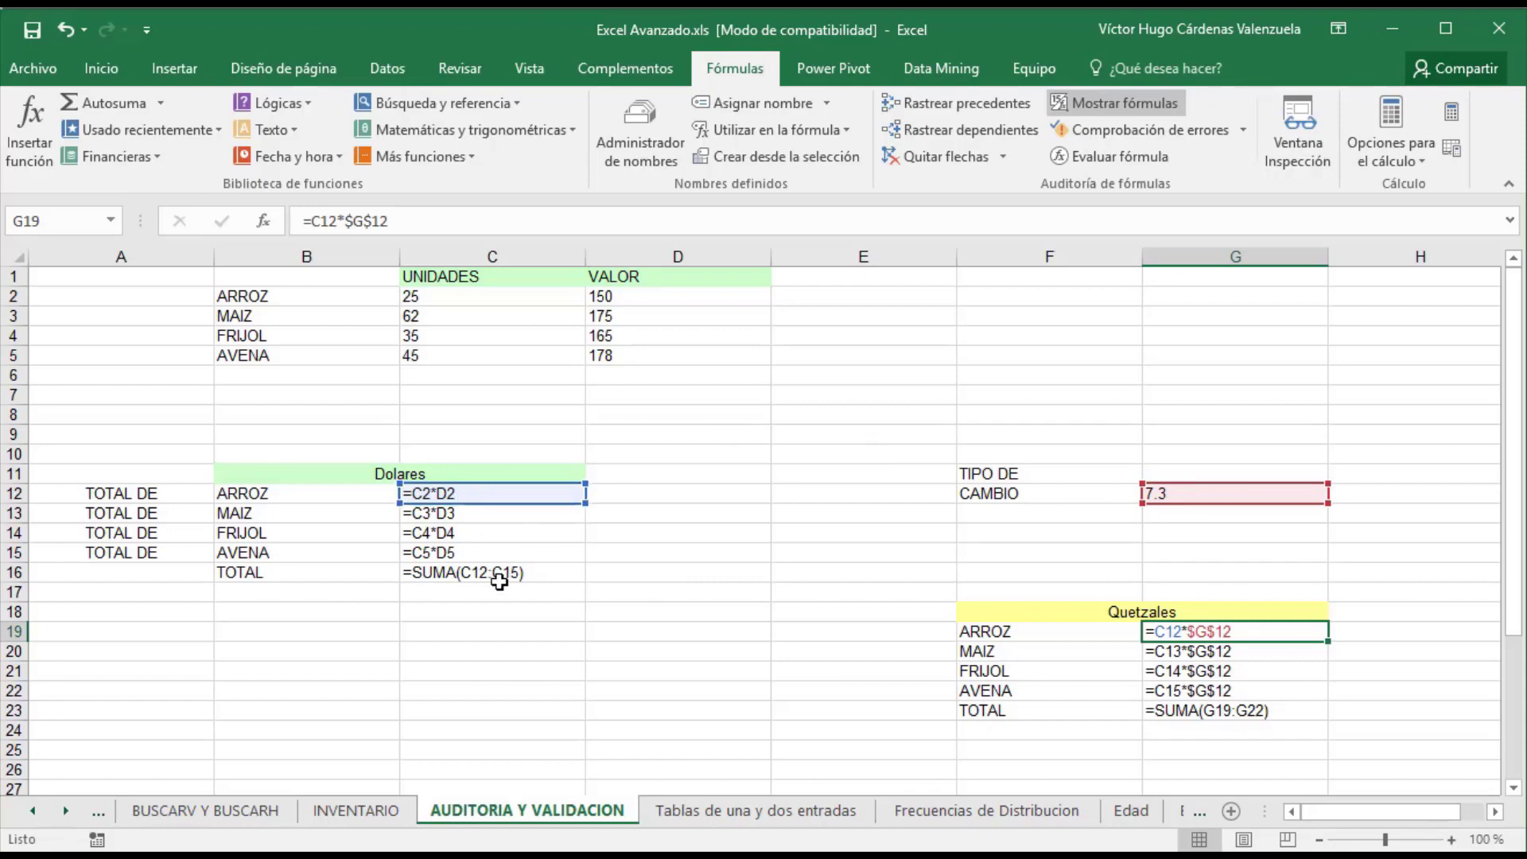
# - Turn off Mostrar fórmulas so computed values like 27375 in G19 reappear
pyautogui.click(1111, 102)
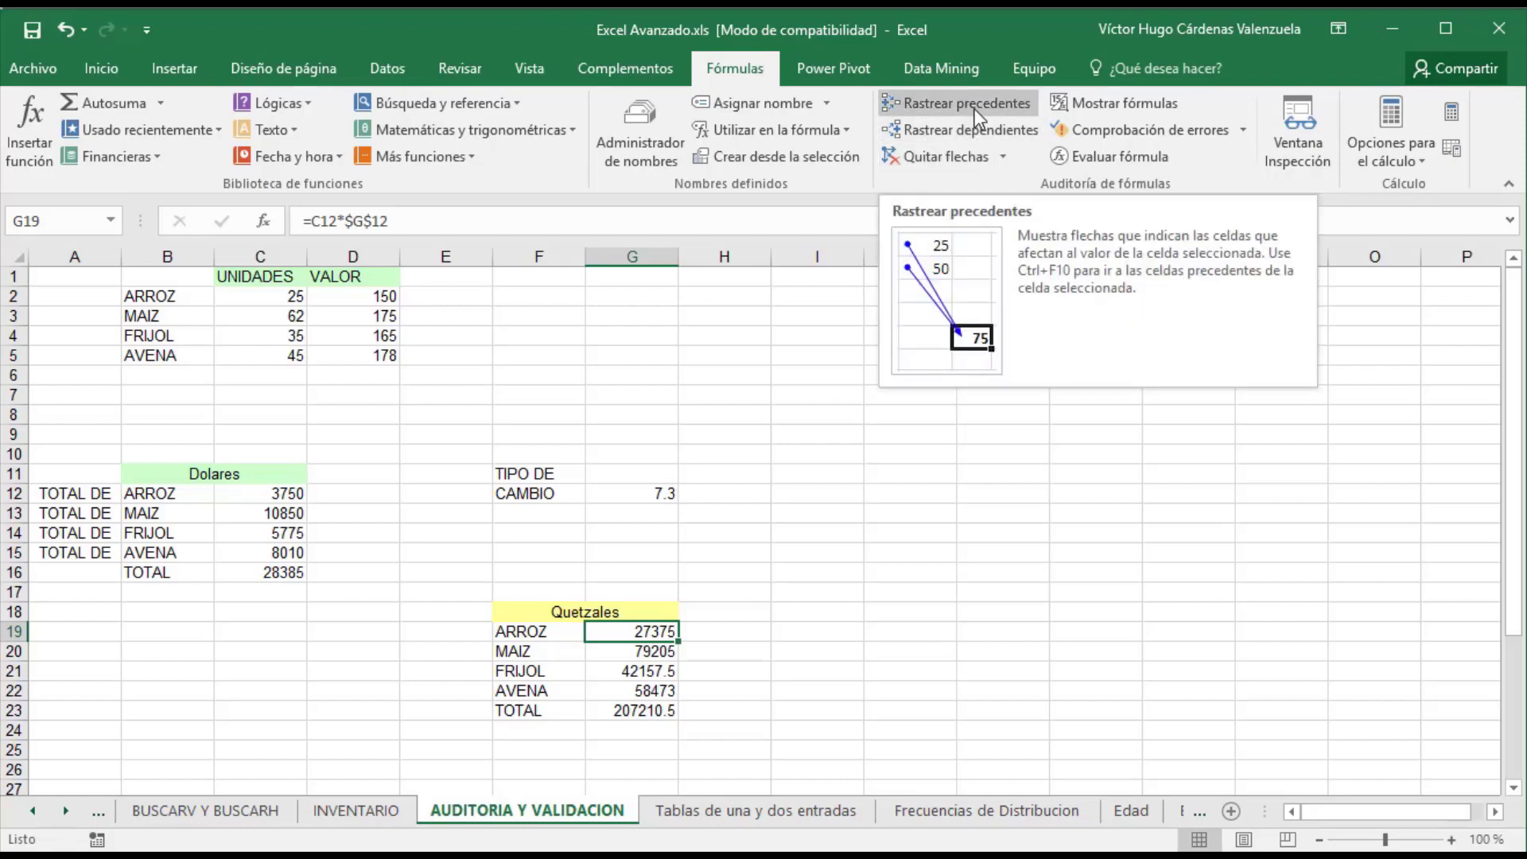
pyautogui.click(973, 108)
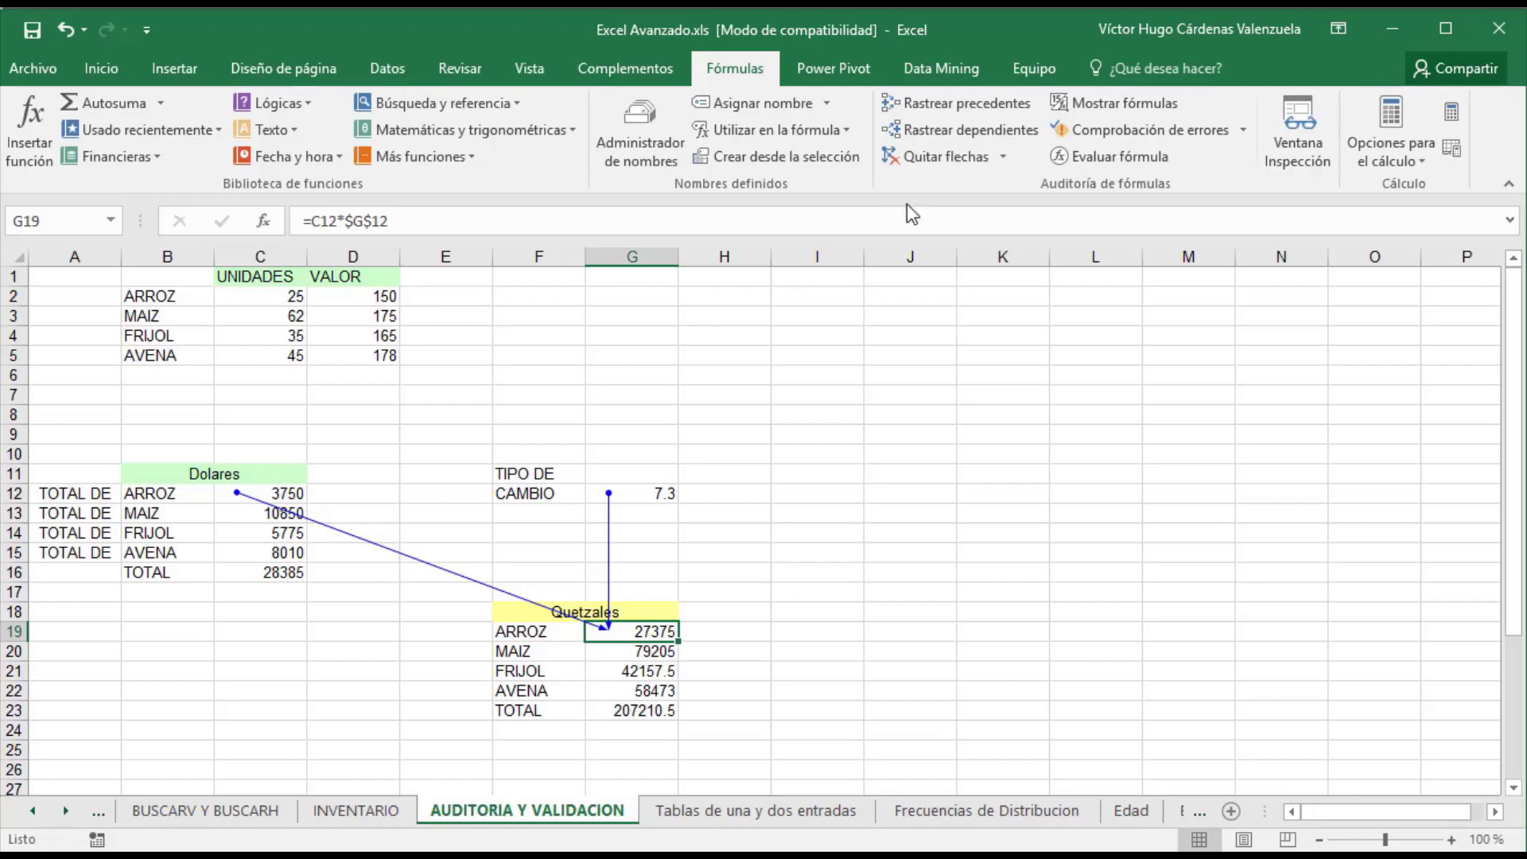
pyautogui.click(918, 102)
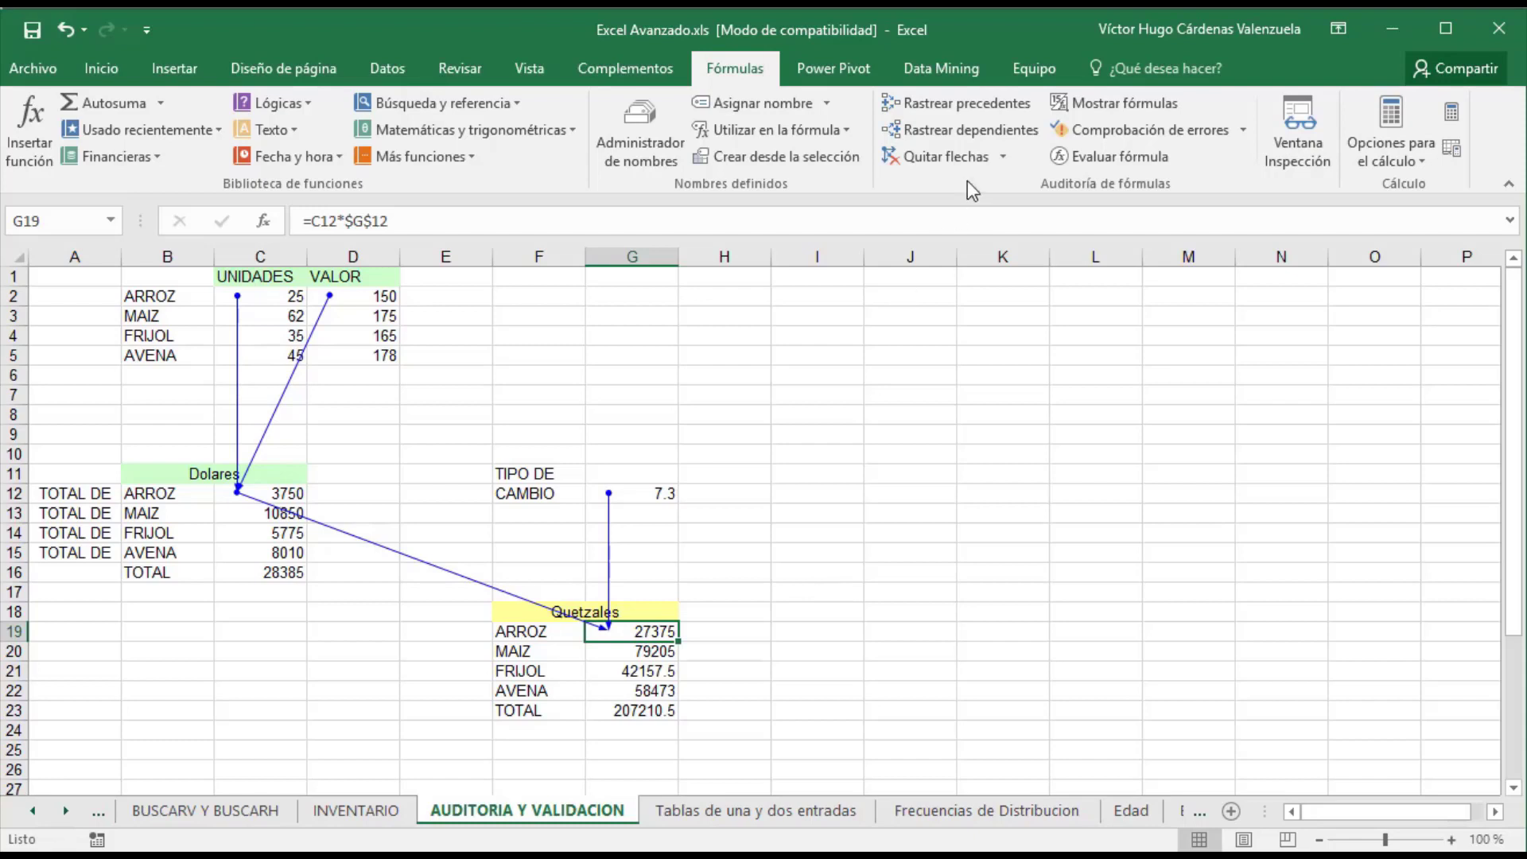
pyautogui.click(941, 156)
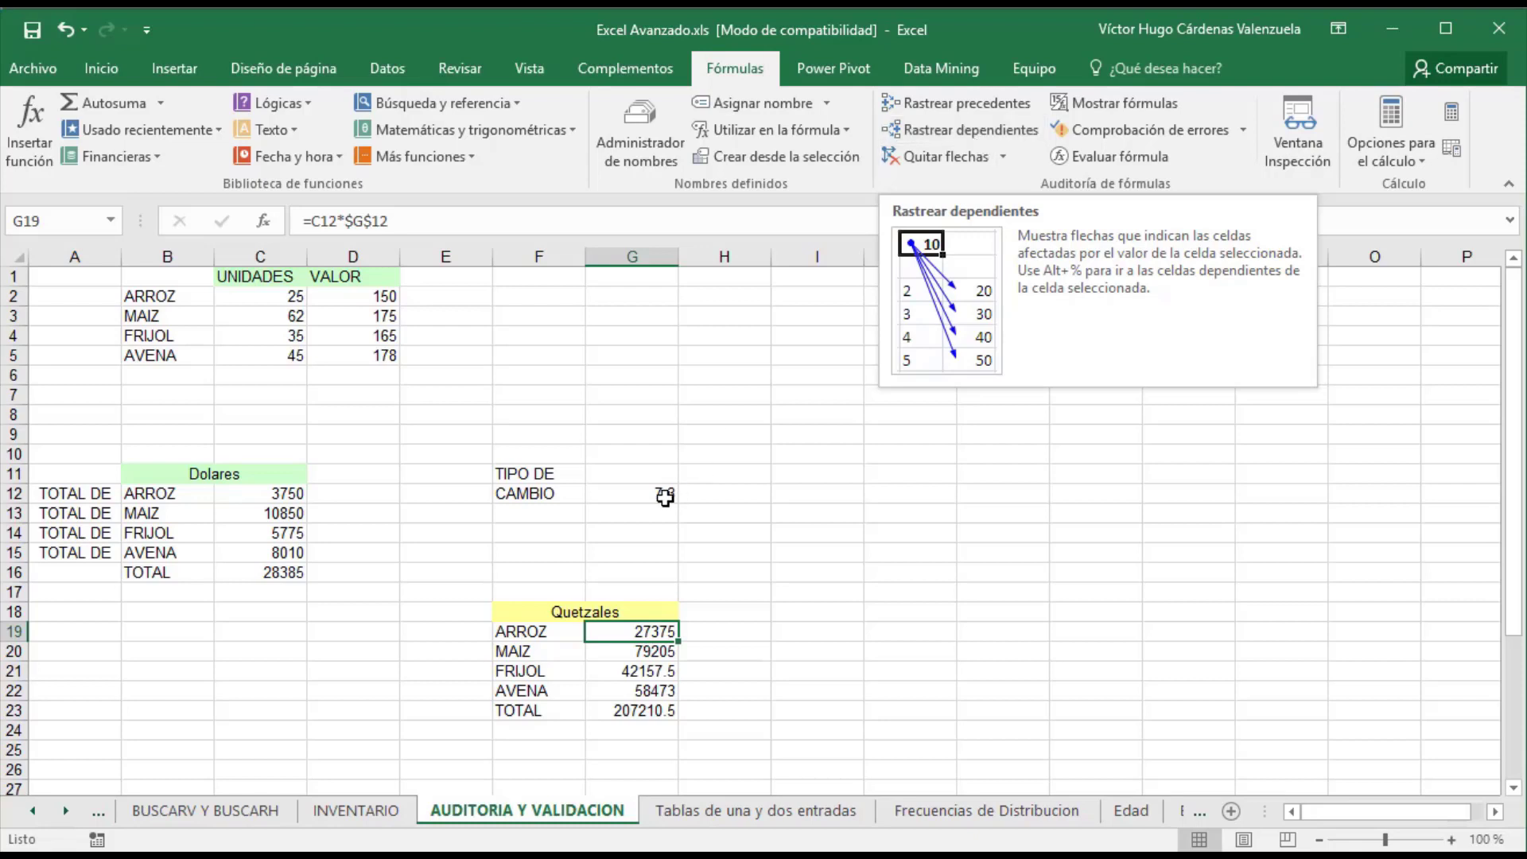
pyautogui.click(629, 496)
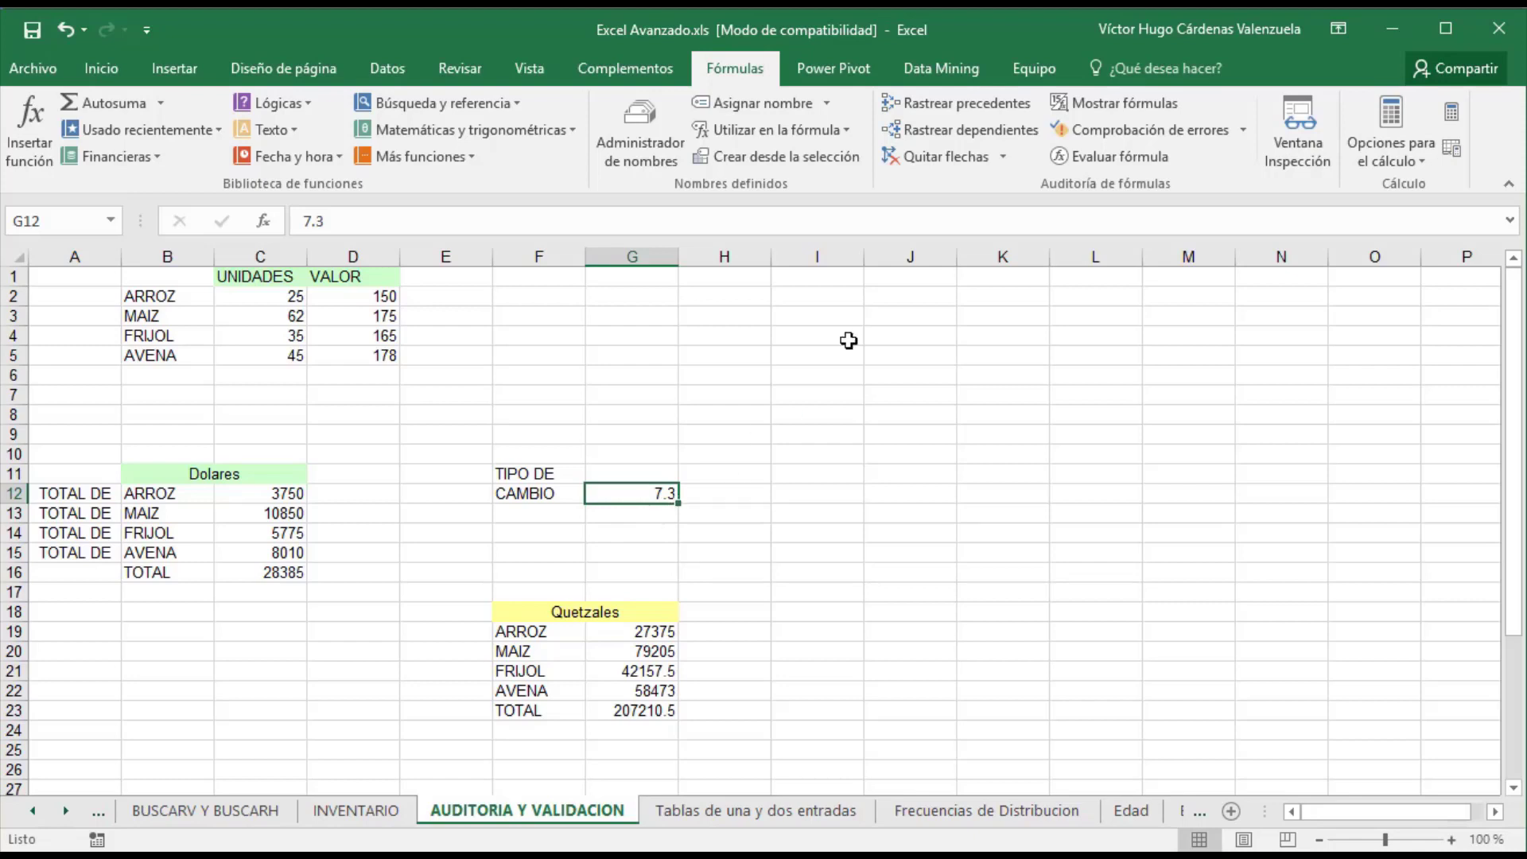
pyautogui.click(980, 132)
pyautogui.click(941, 160)
# - Enter =G12/L8 in J16, dividing by empty L8 to produce #¡DIV/0!
pyautogui.click(884, 567)
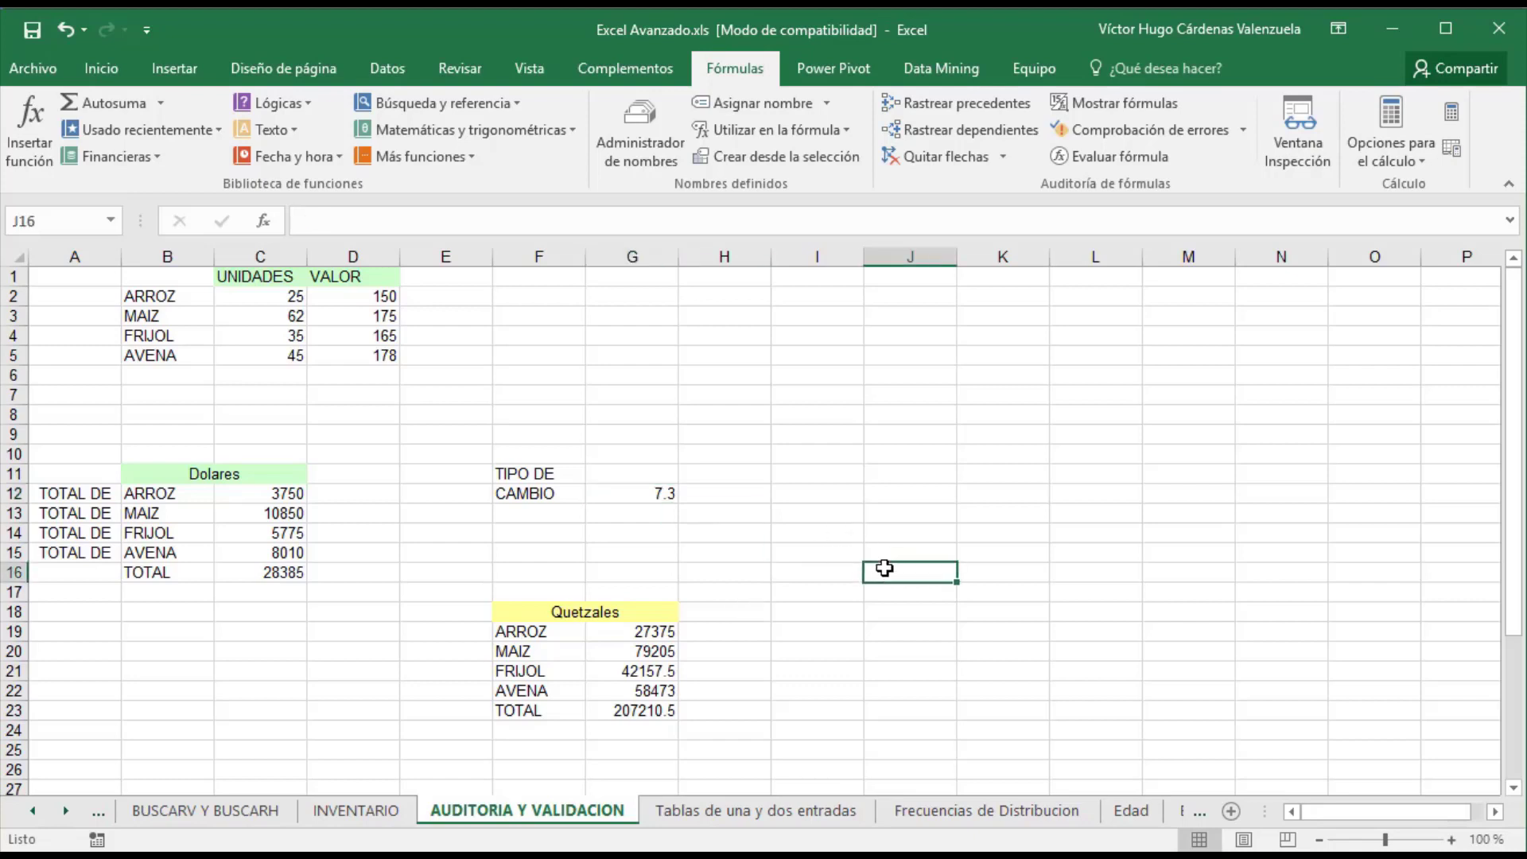
pyautogui.write('=')
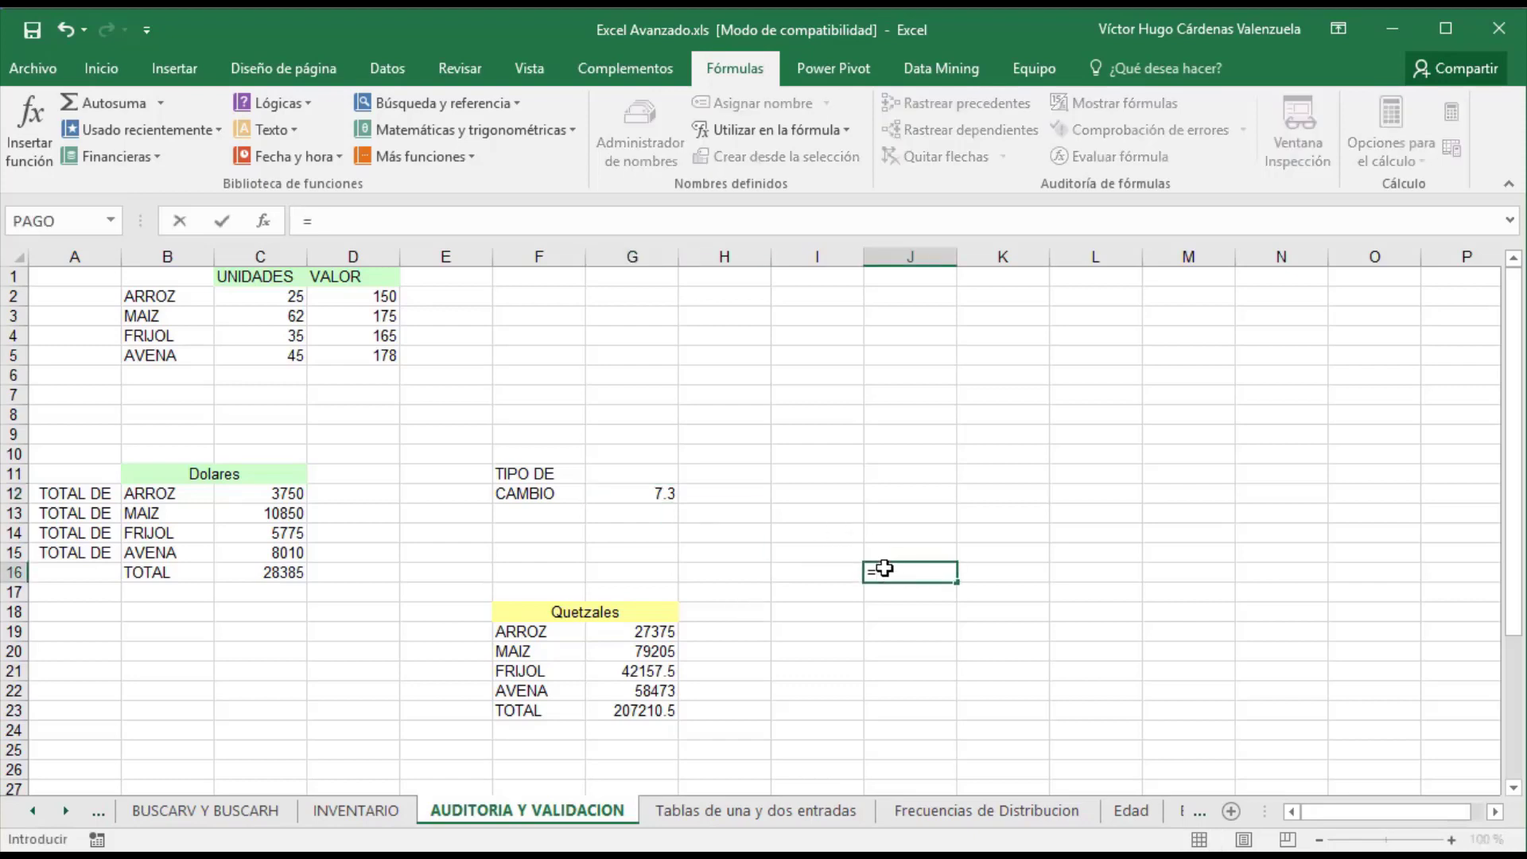
pyautogui.click(652, 493)
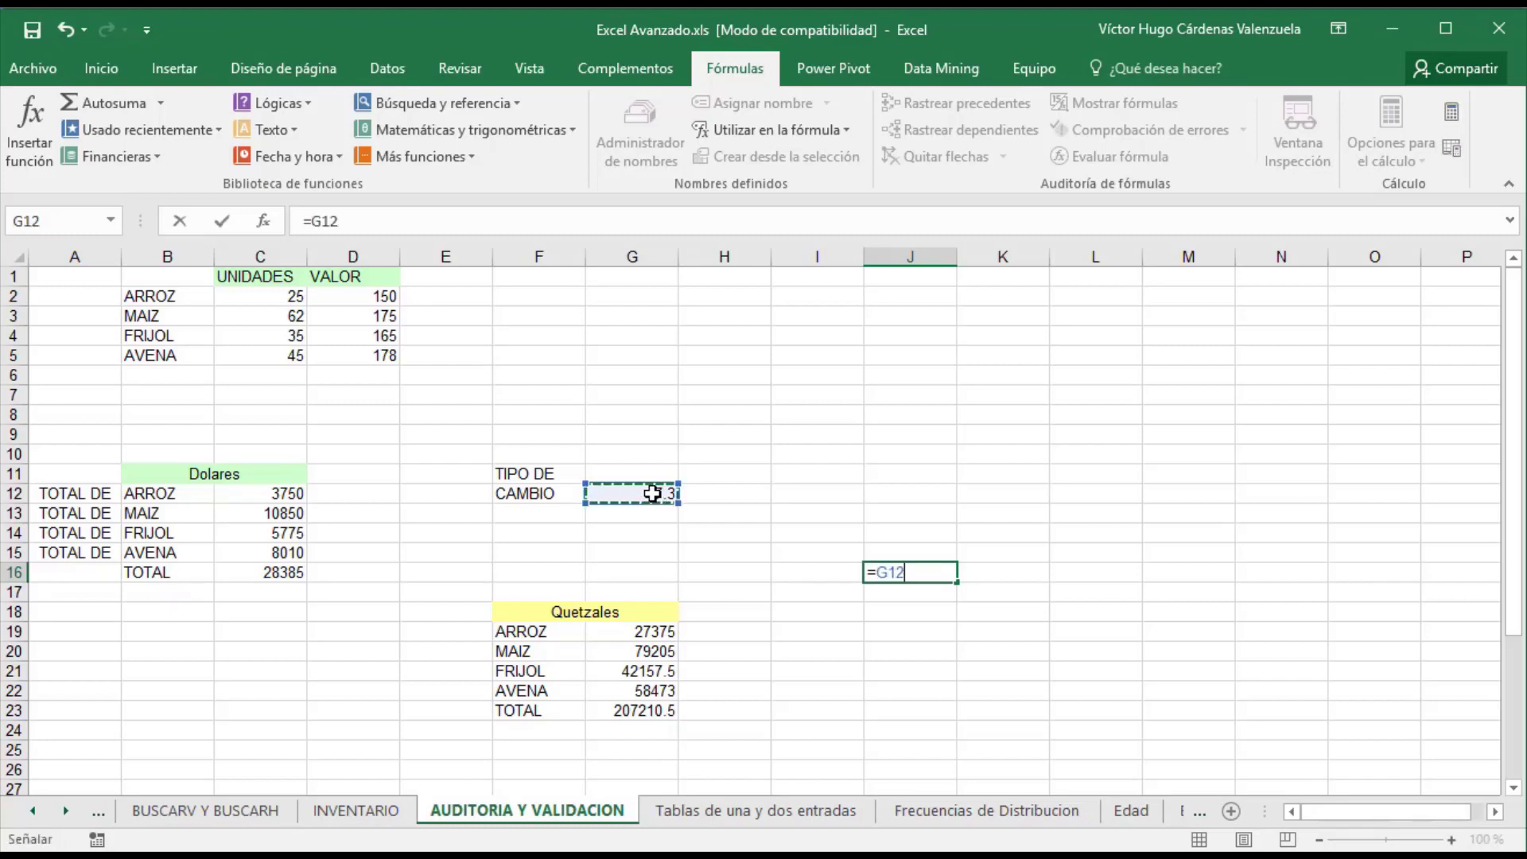
pyautogui.write('/')
pyautogui.click(1105, 416)
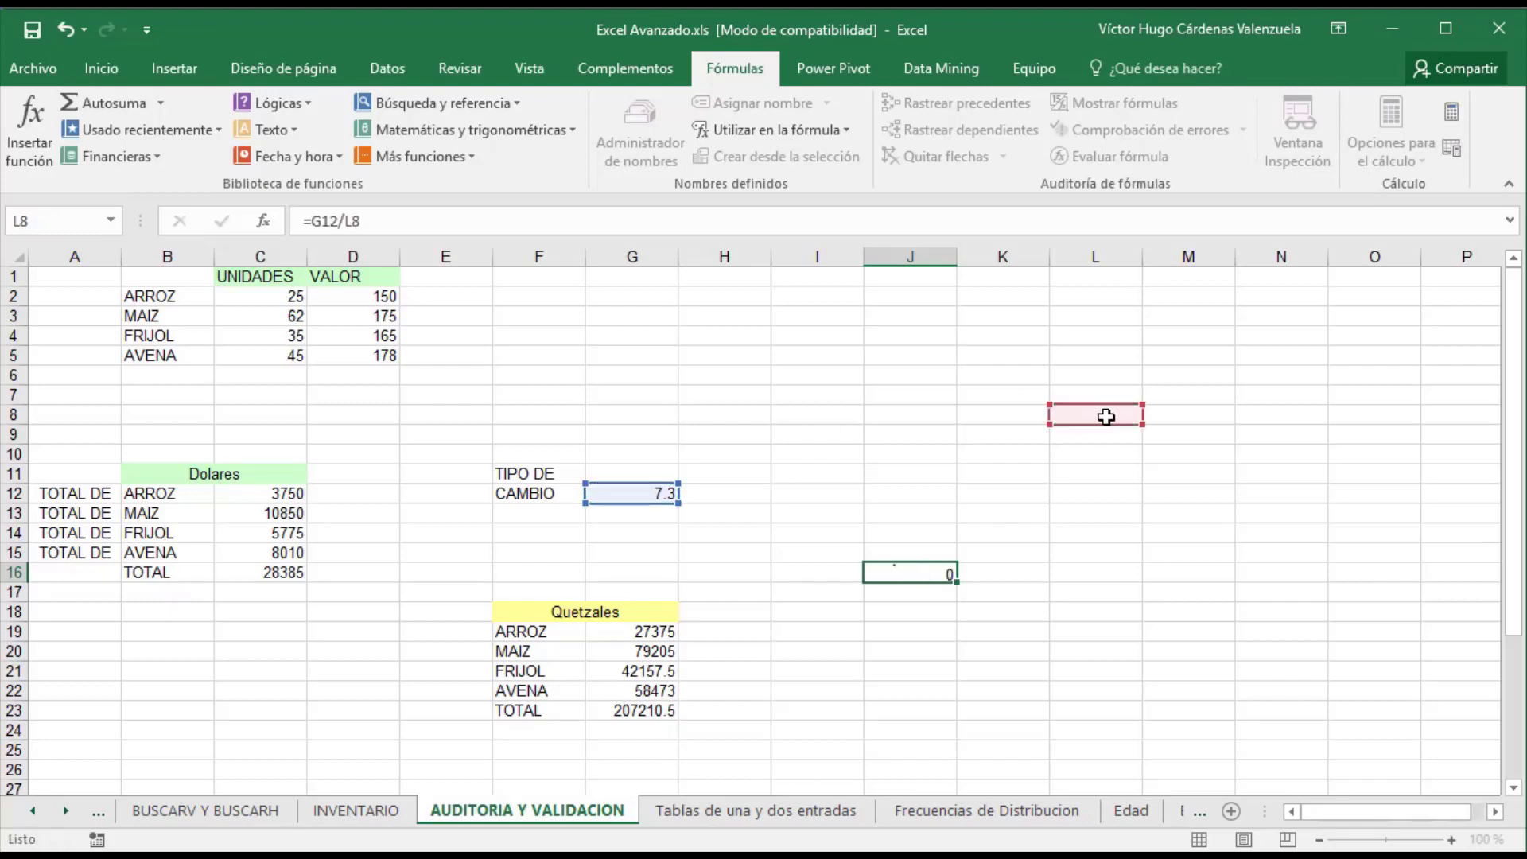
pyautogui.press('Return')
pyautogui.click(89, 278)
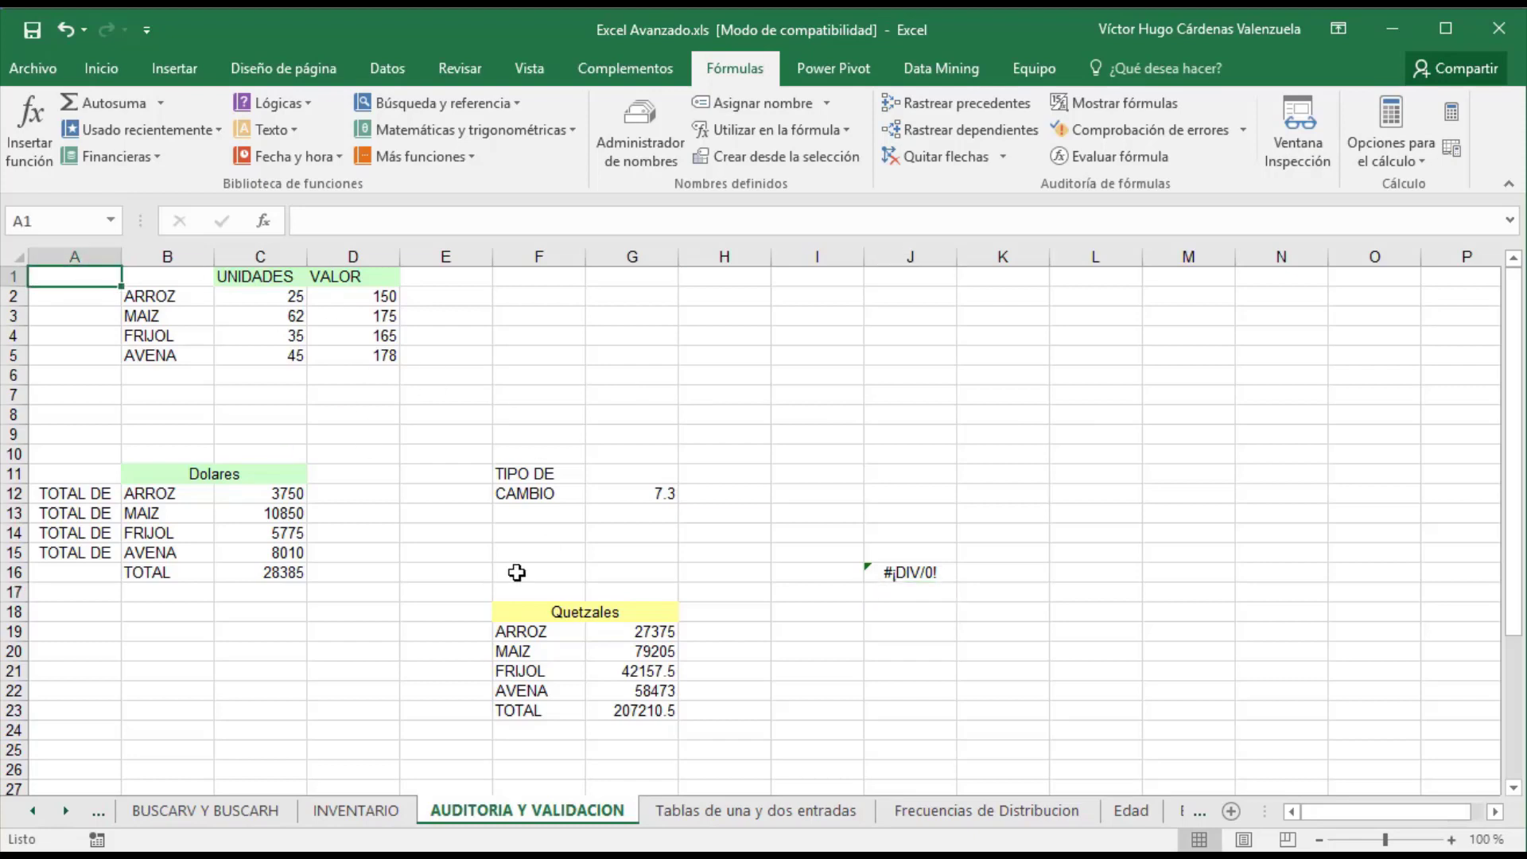
pyautogui.click(1130, 135)
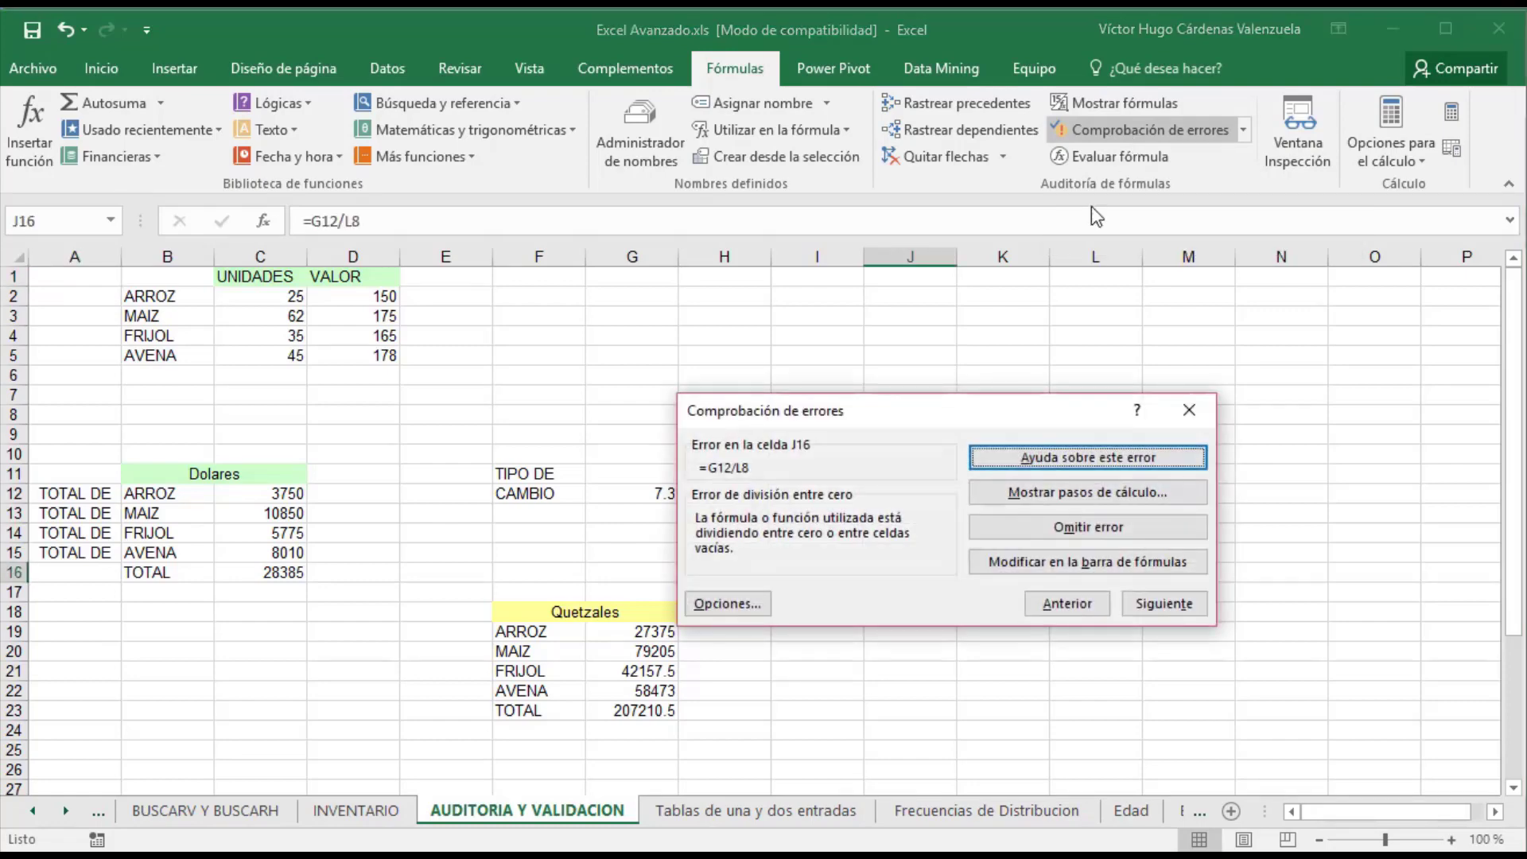
pyautogui.moveTo(938, 422)
pyautogui.mouseDown()
pyautogui.moveTo(548, 480)
pyautogui.moveTo(498, 437)
pyautogui.mouseUp()
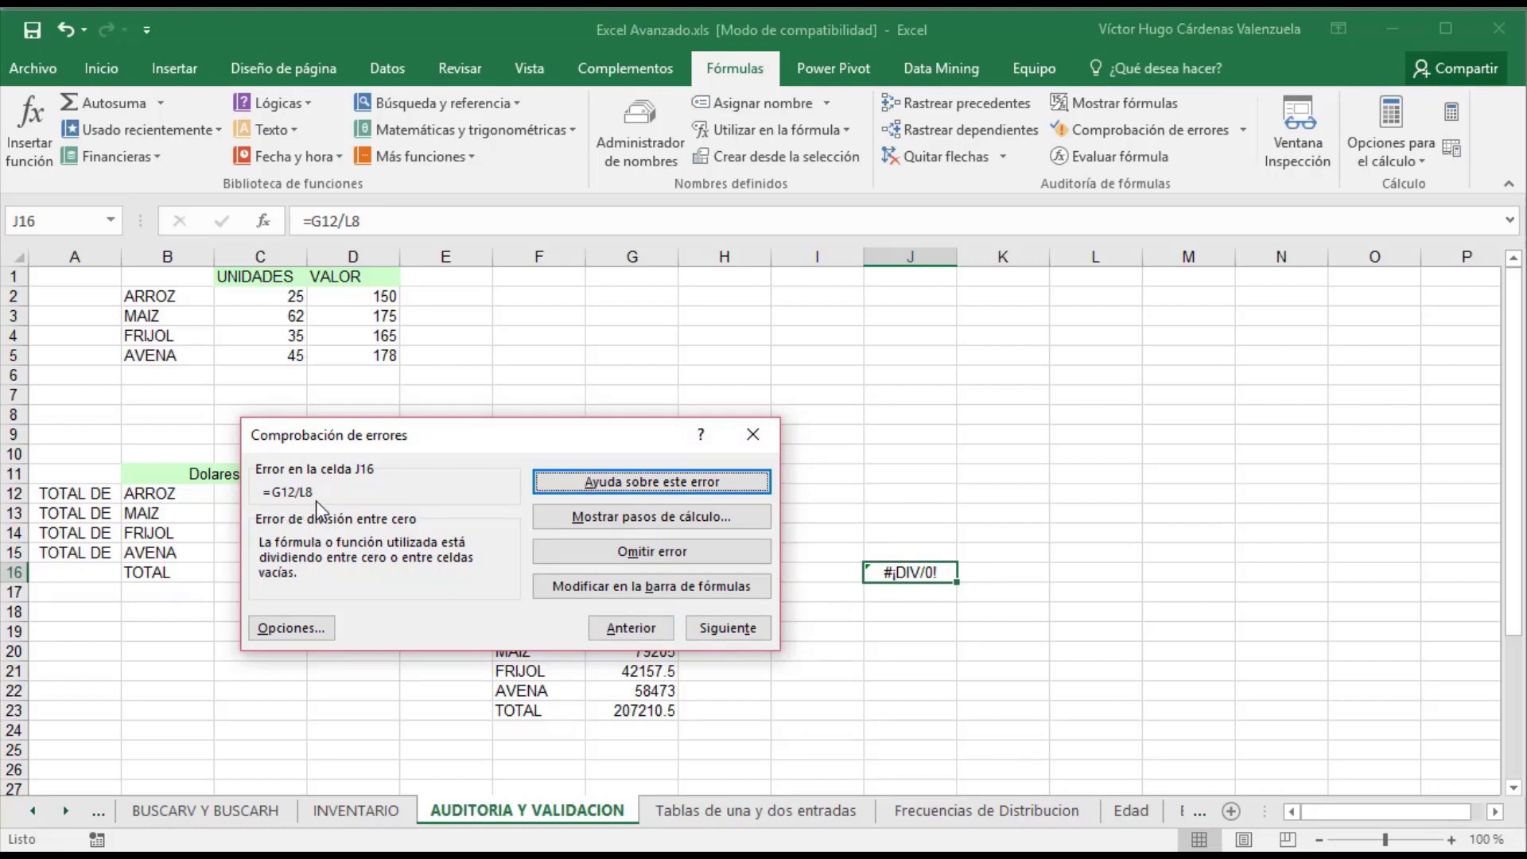
pyautogui.click(750, 434)
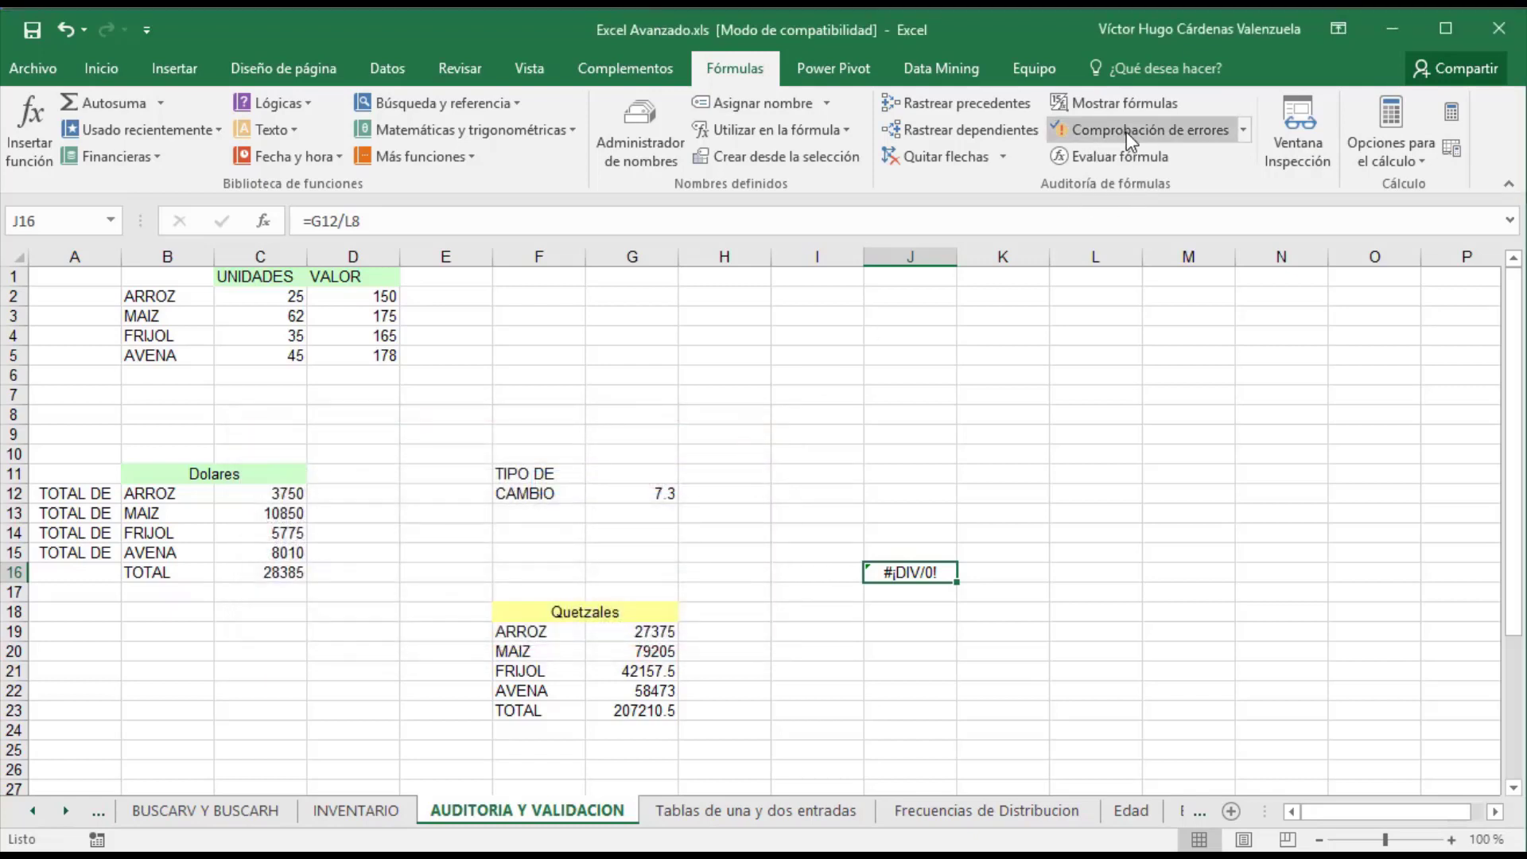
pyautogui.click(912, 472)
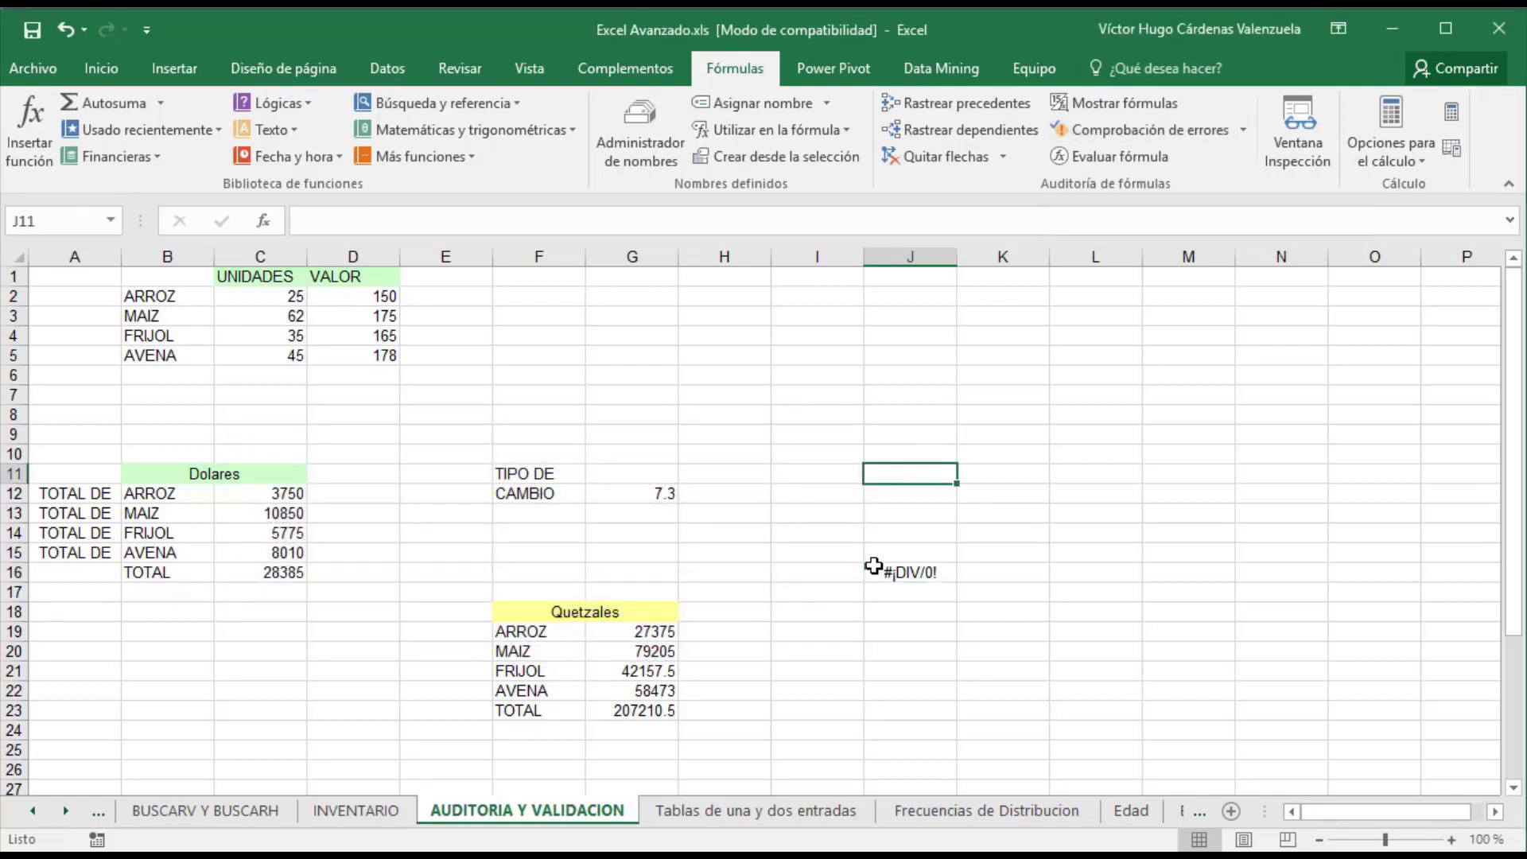
# - Replace J16's formula with =(G19*C12)-(G21/G22)/K2, which still divides by empty K2
pyautogui.click(921, 576)
pyautogui.press('Delete')
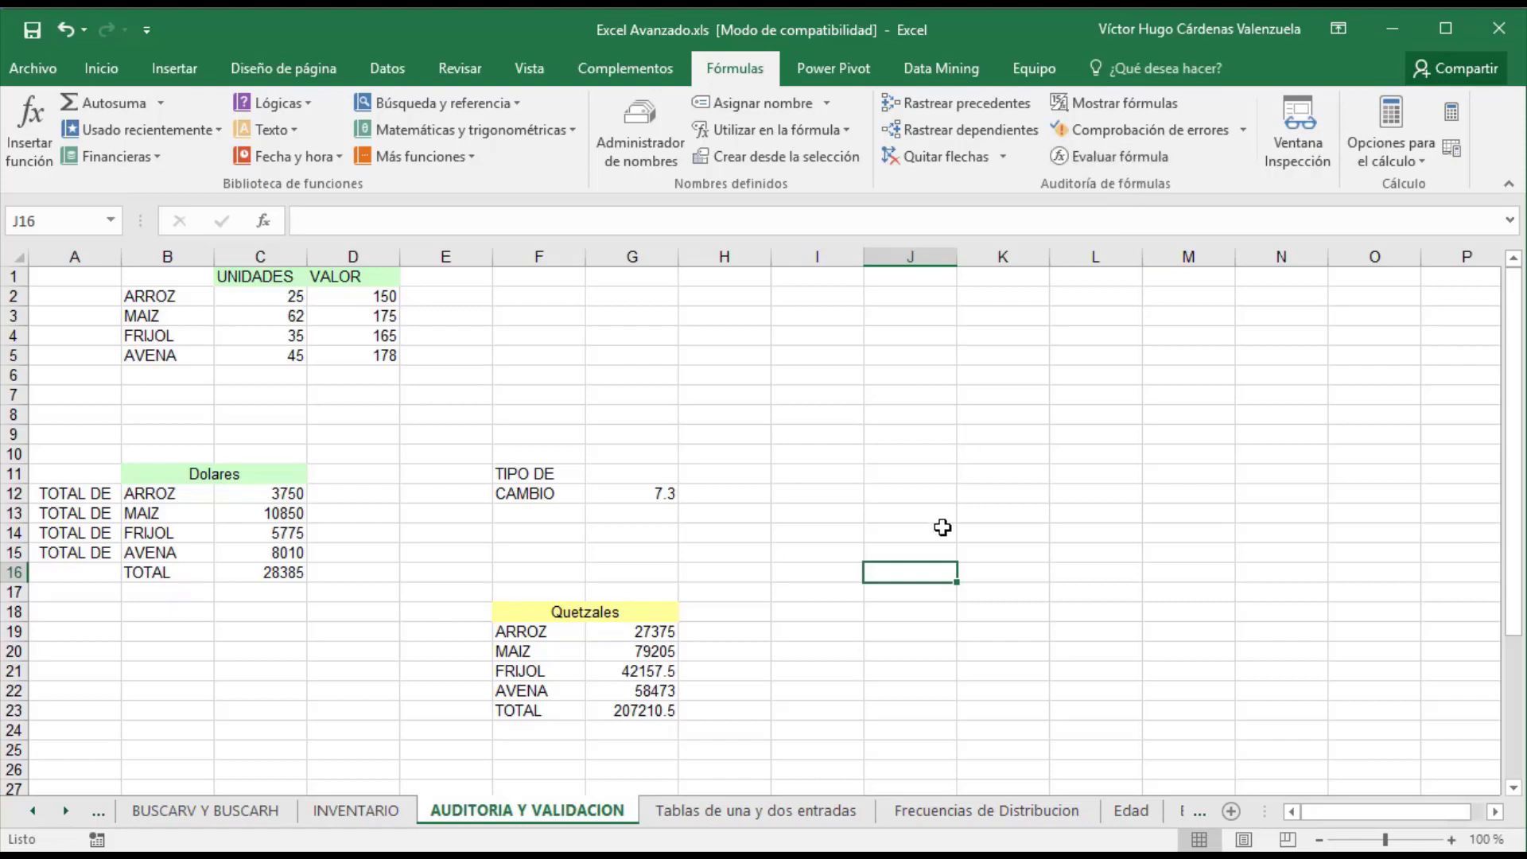
pyautogui.write('=')
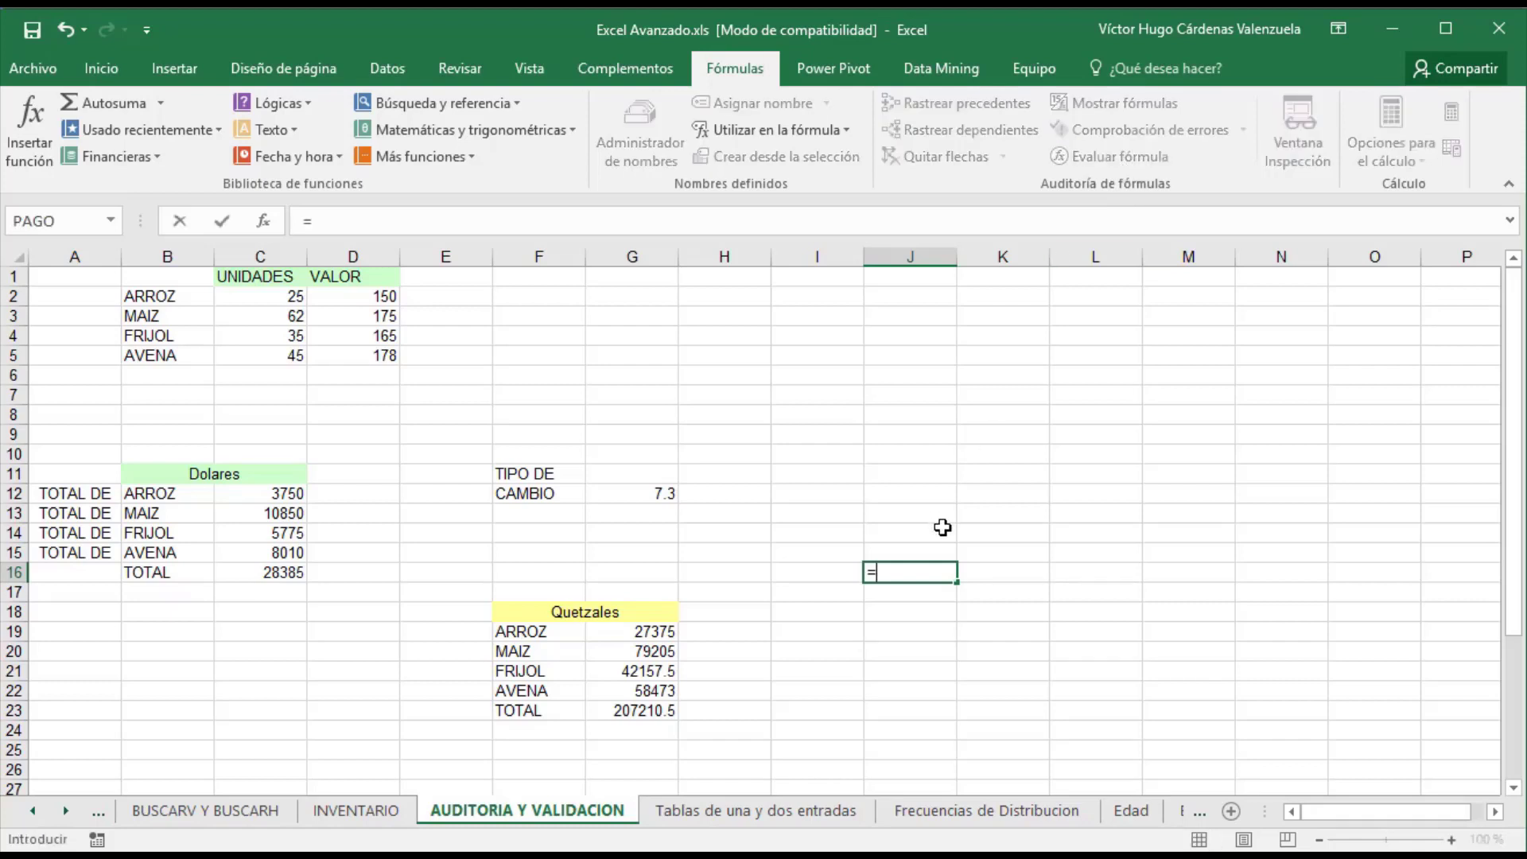
pyautogui.write('(')
pyautogui.click(650, 632)
pyautogui.write('*')
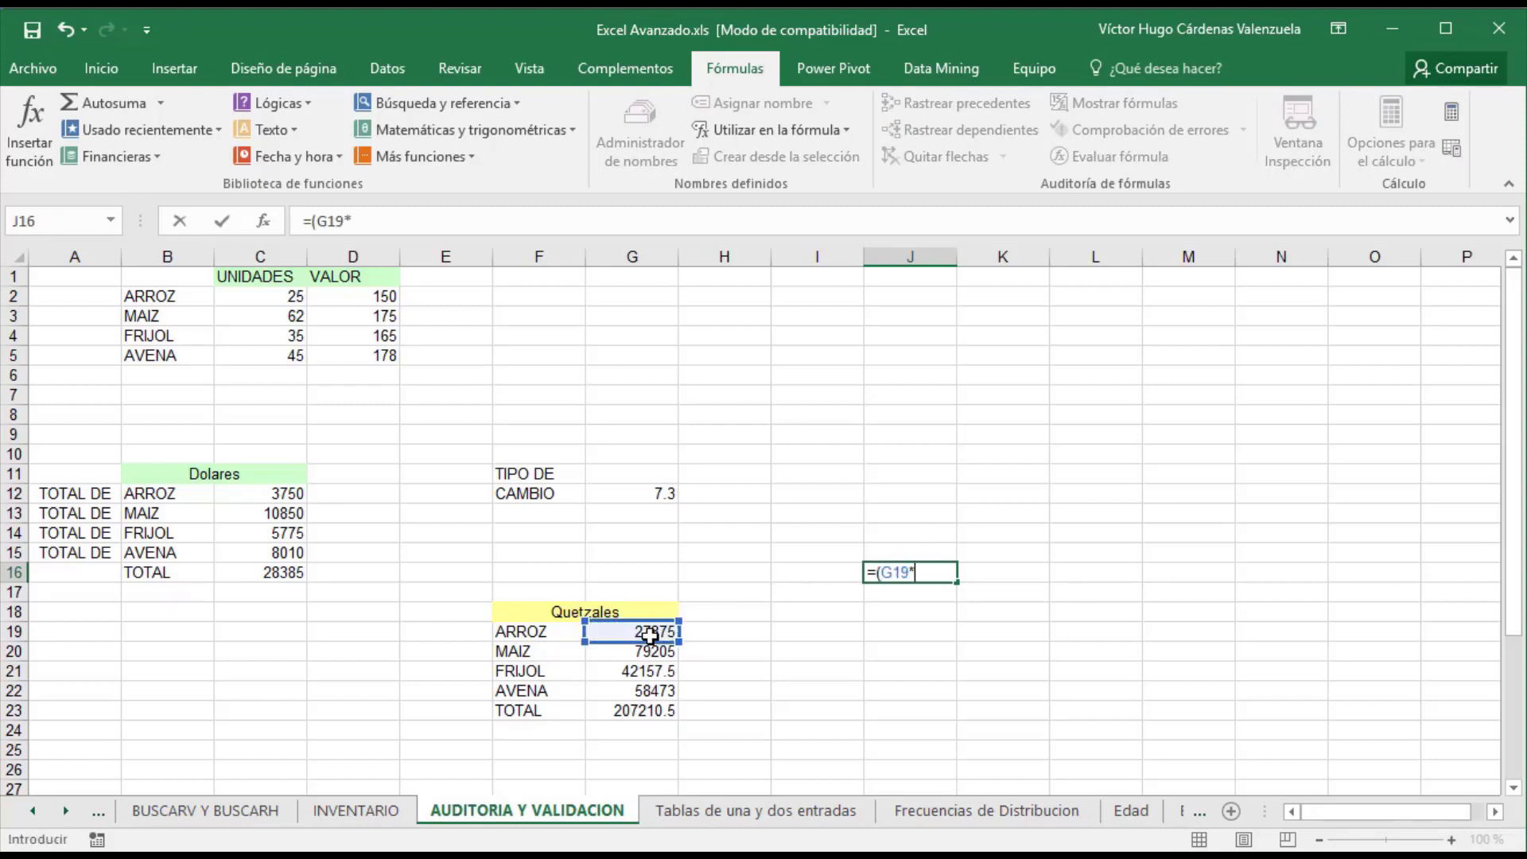
pyautogui.click(277, 495)
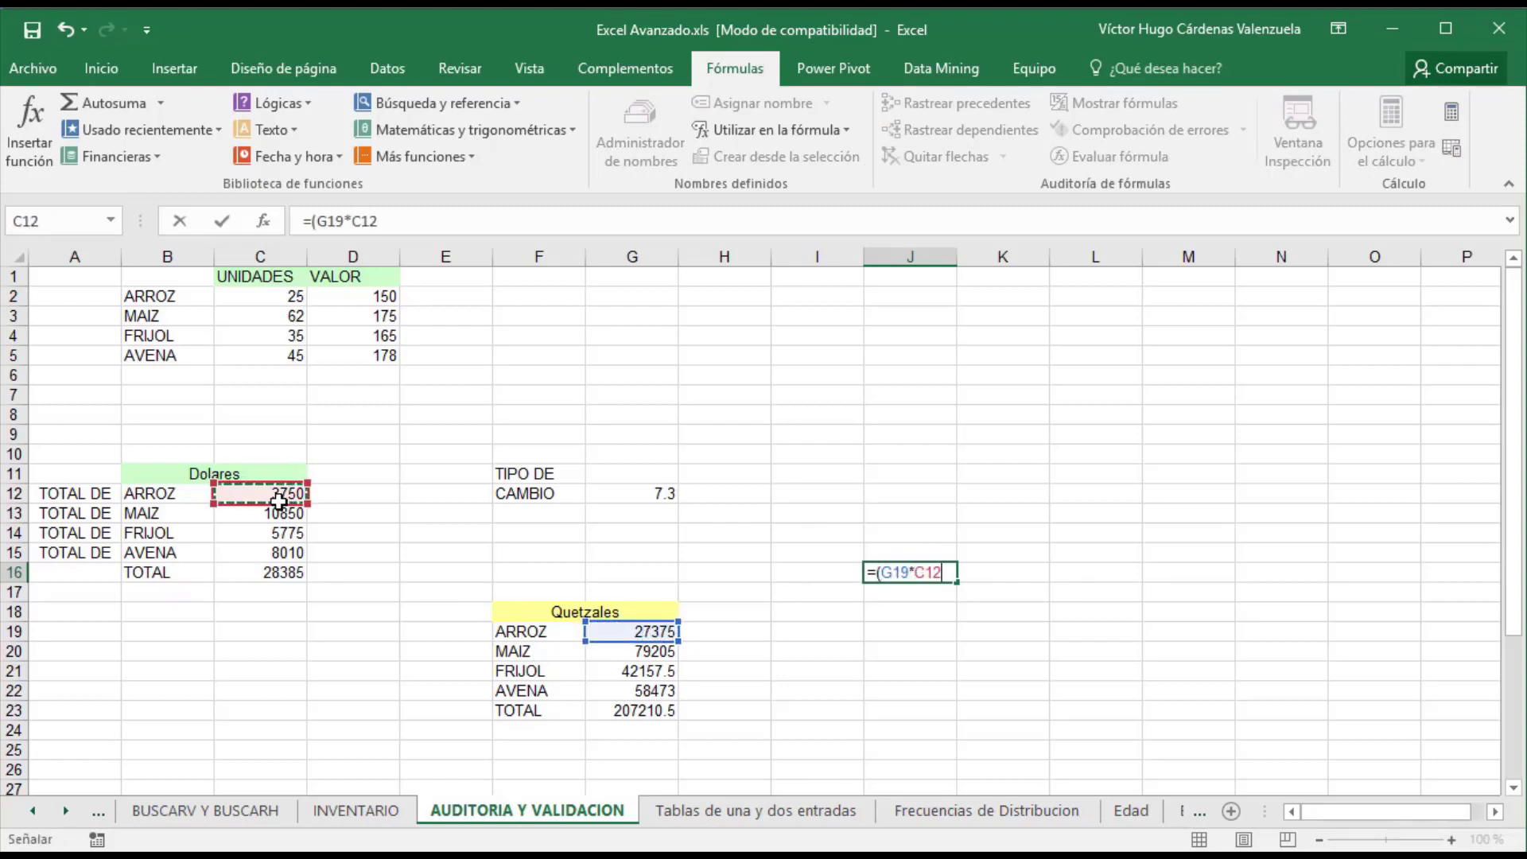
pyautogui.write(')')
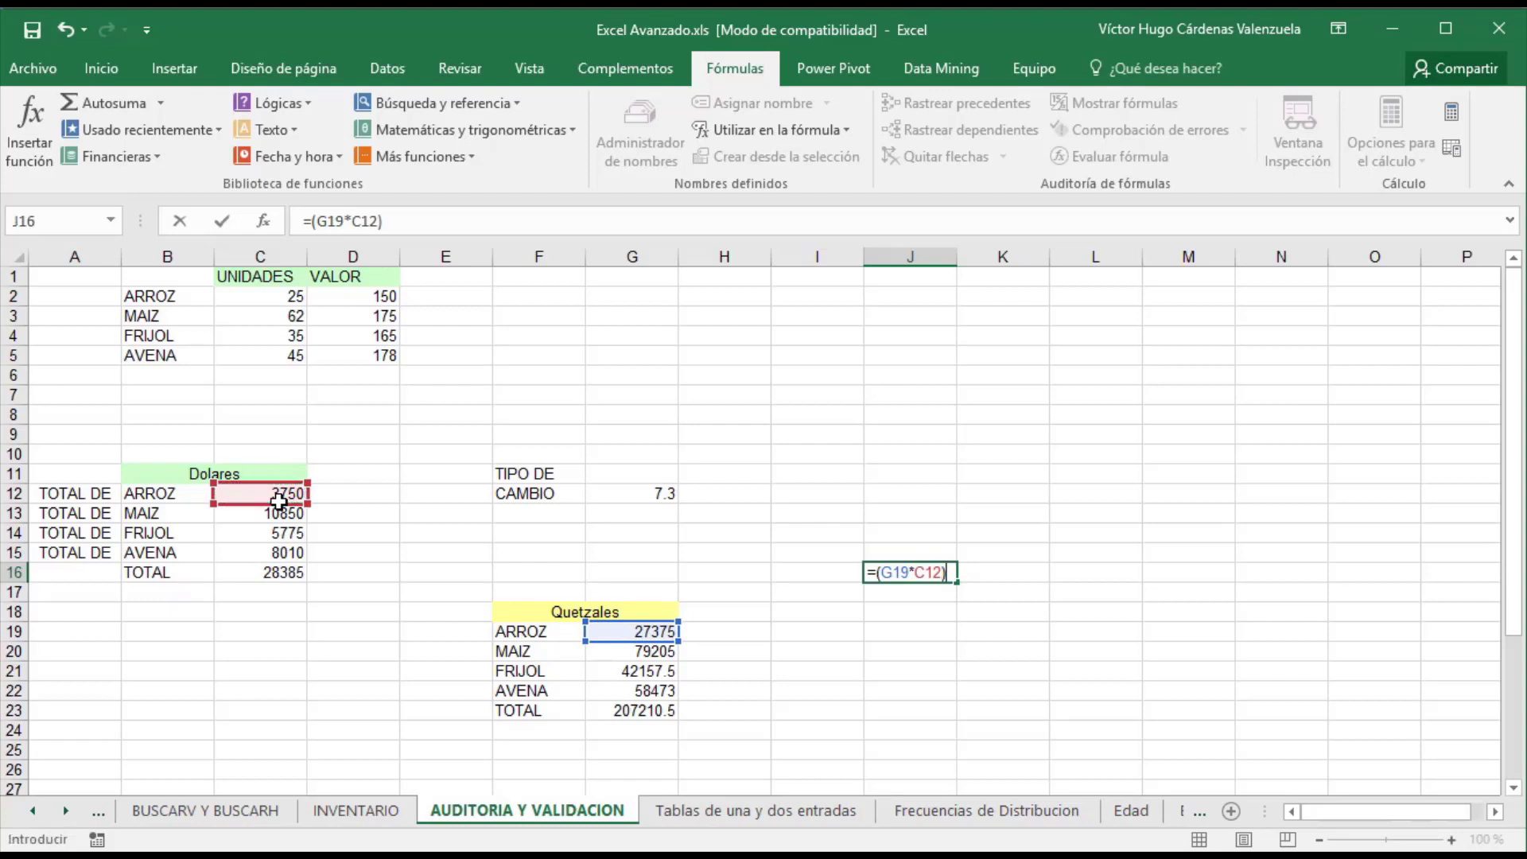
pyautogui.write('-(')
pyautogui.click(598, 677)
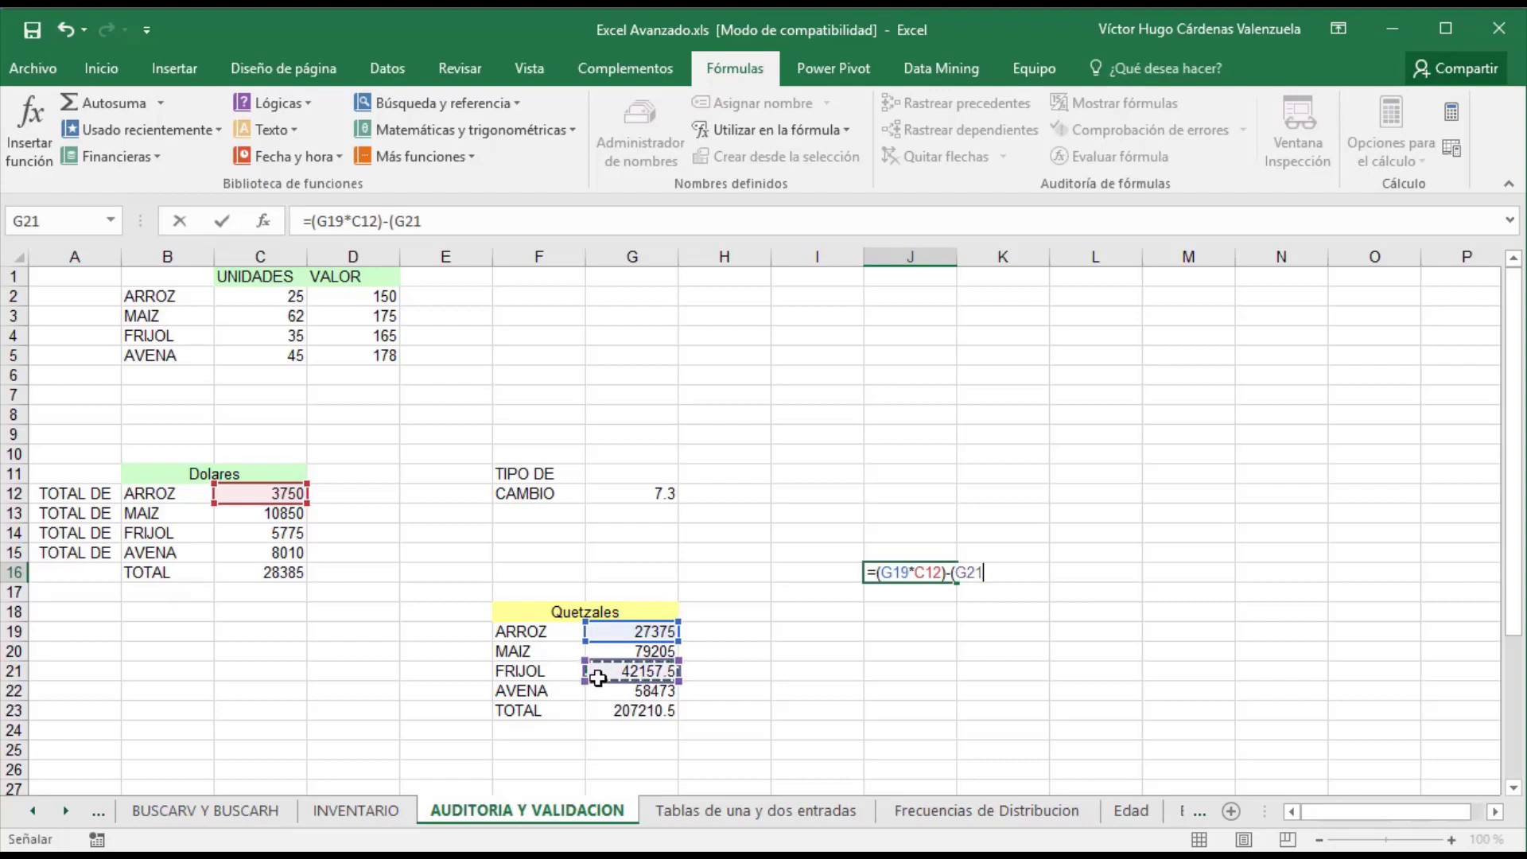
pyautogui.write('/')
pyautogui.click(603, 686)
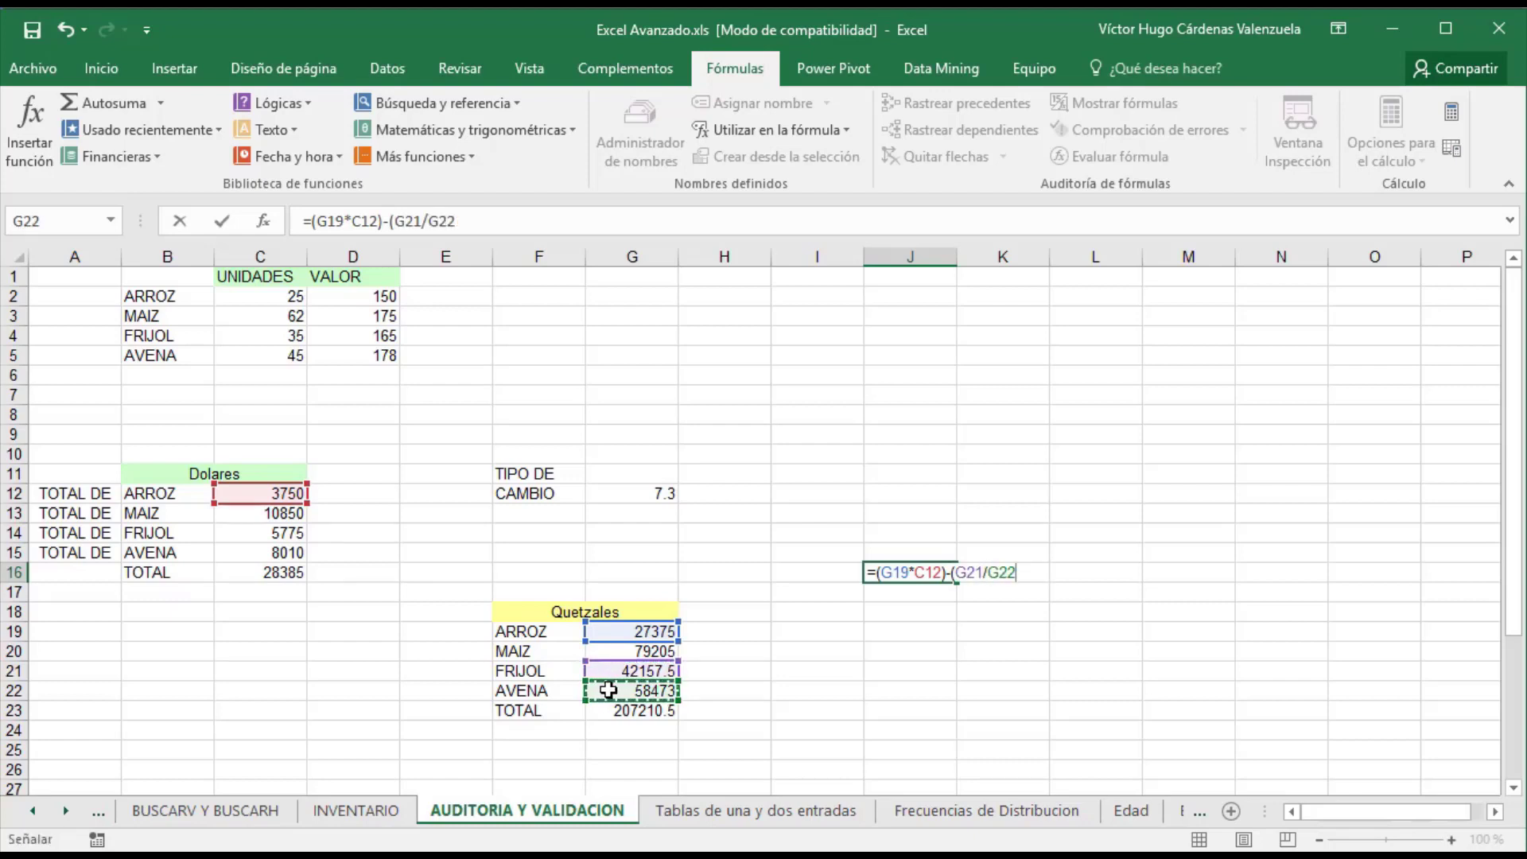
pyautogui.write(')/')
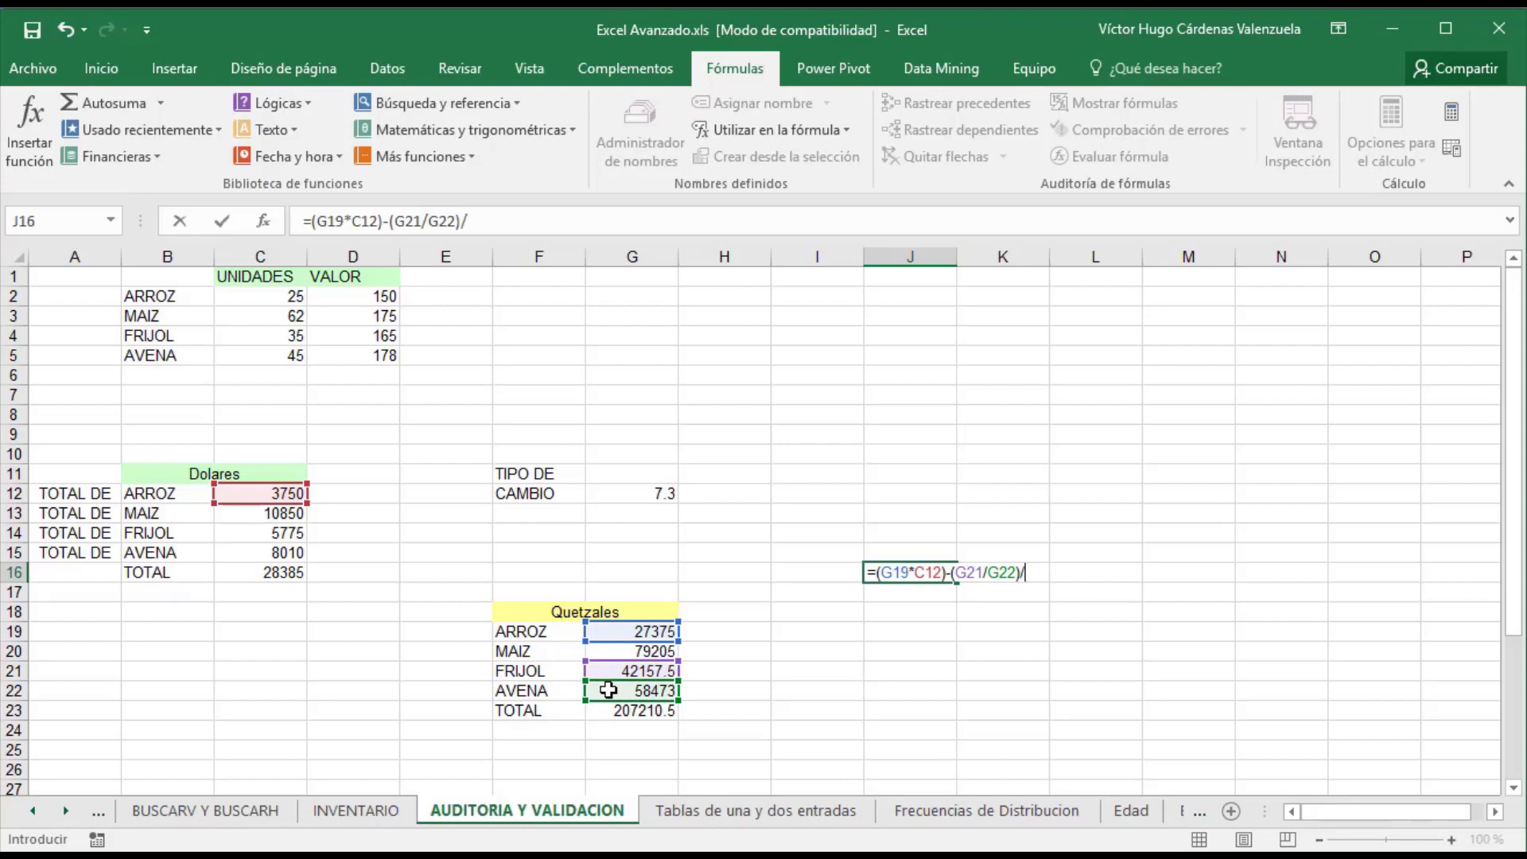
pyautogui.click(1015, 299)
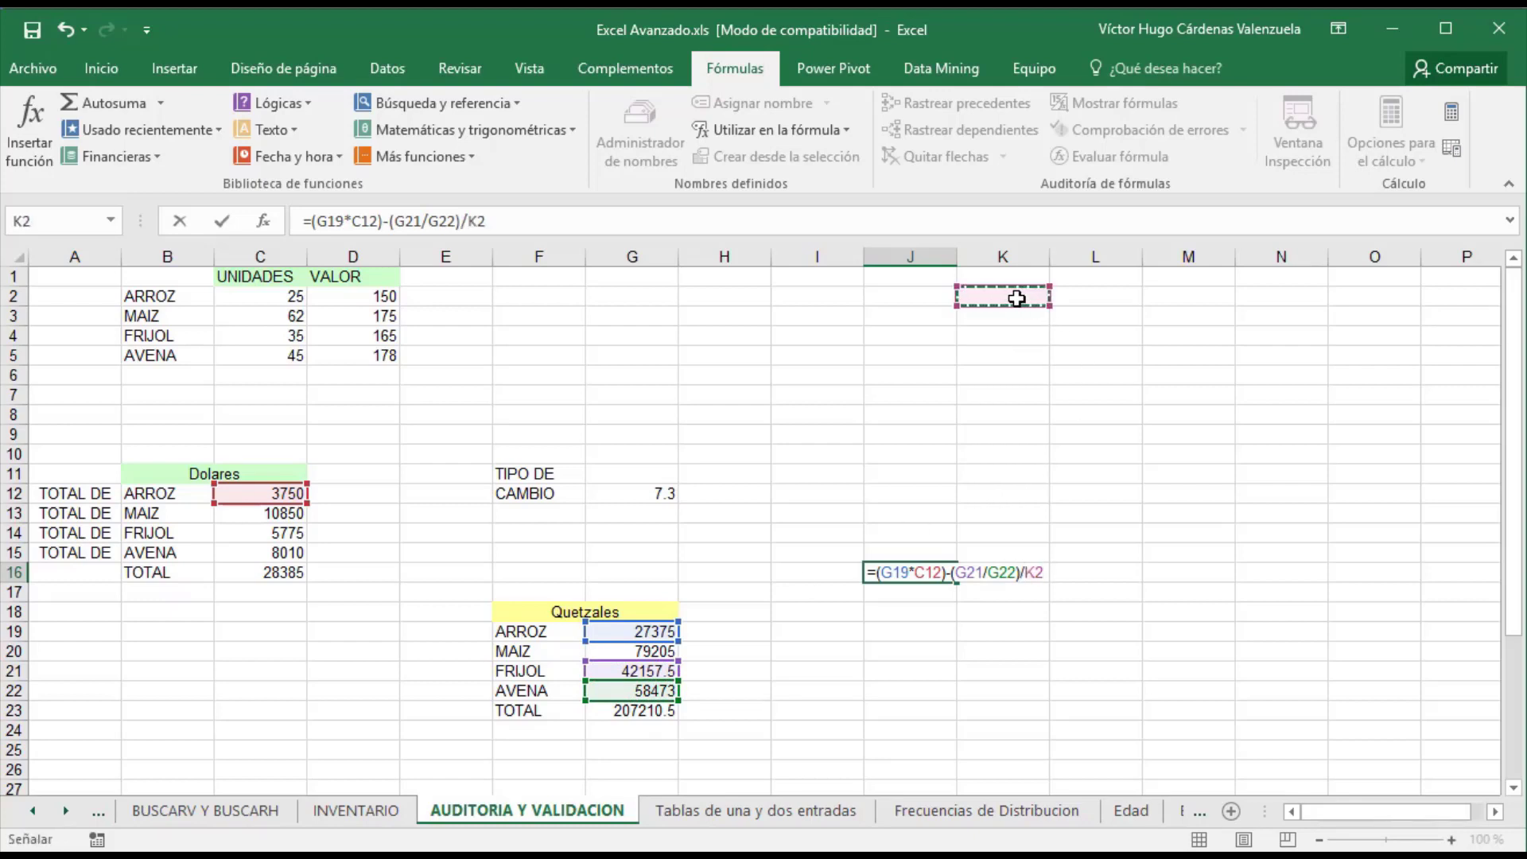
pyautogui.press('Return')
pyautogui.click(907, 566)
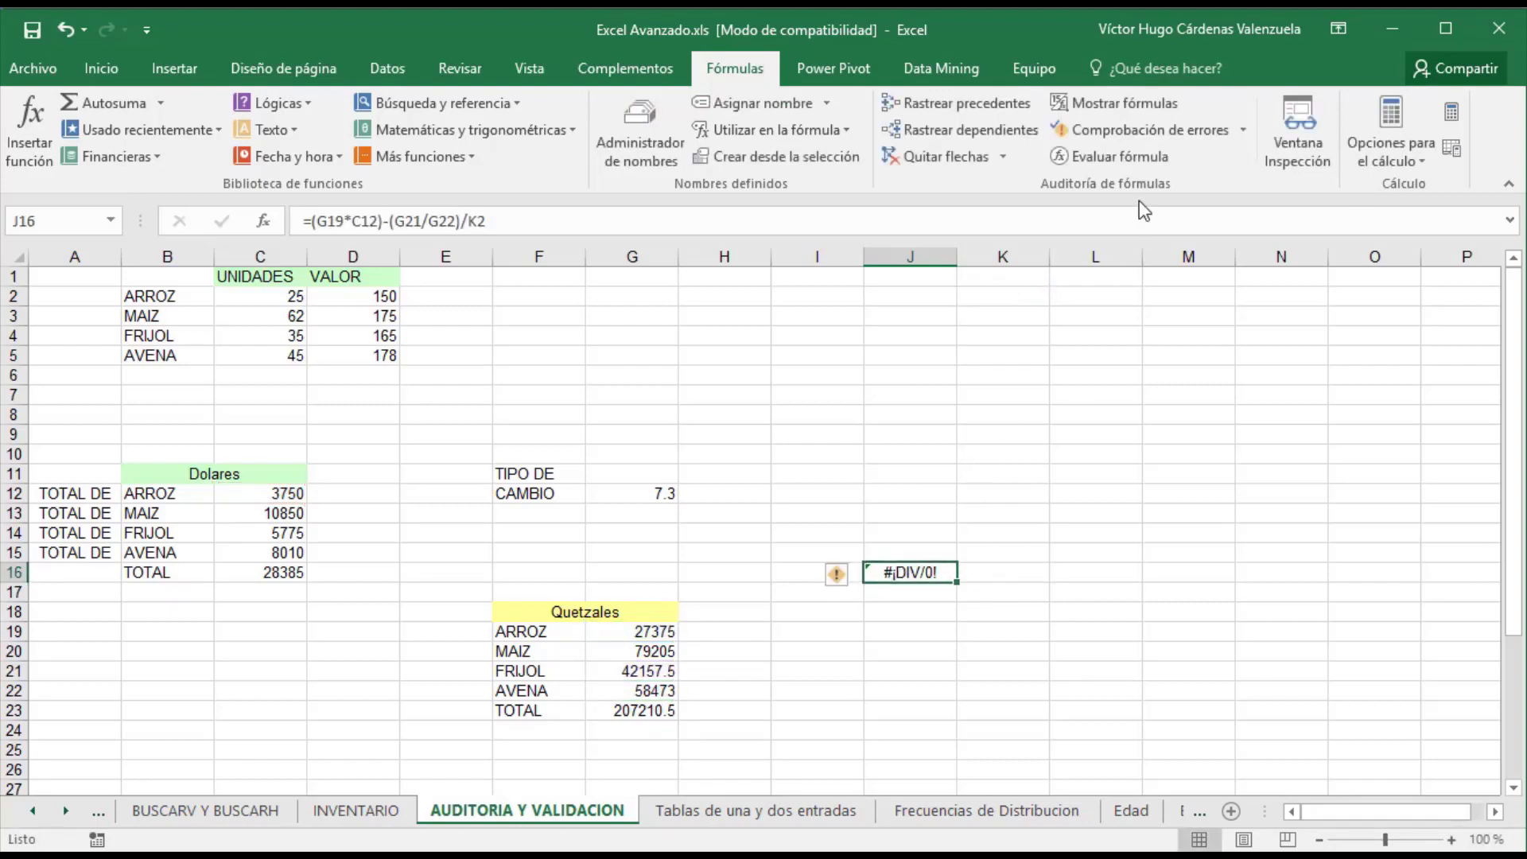
pyautogui.click(1096, 156)
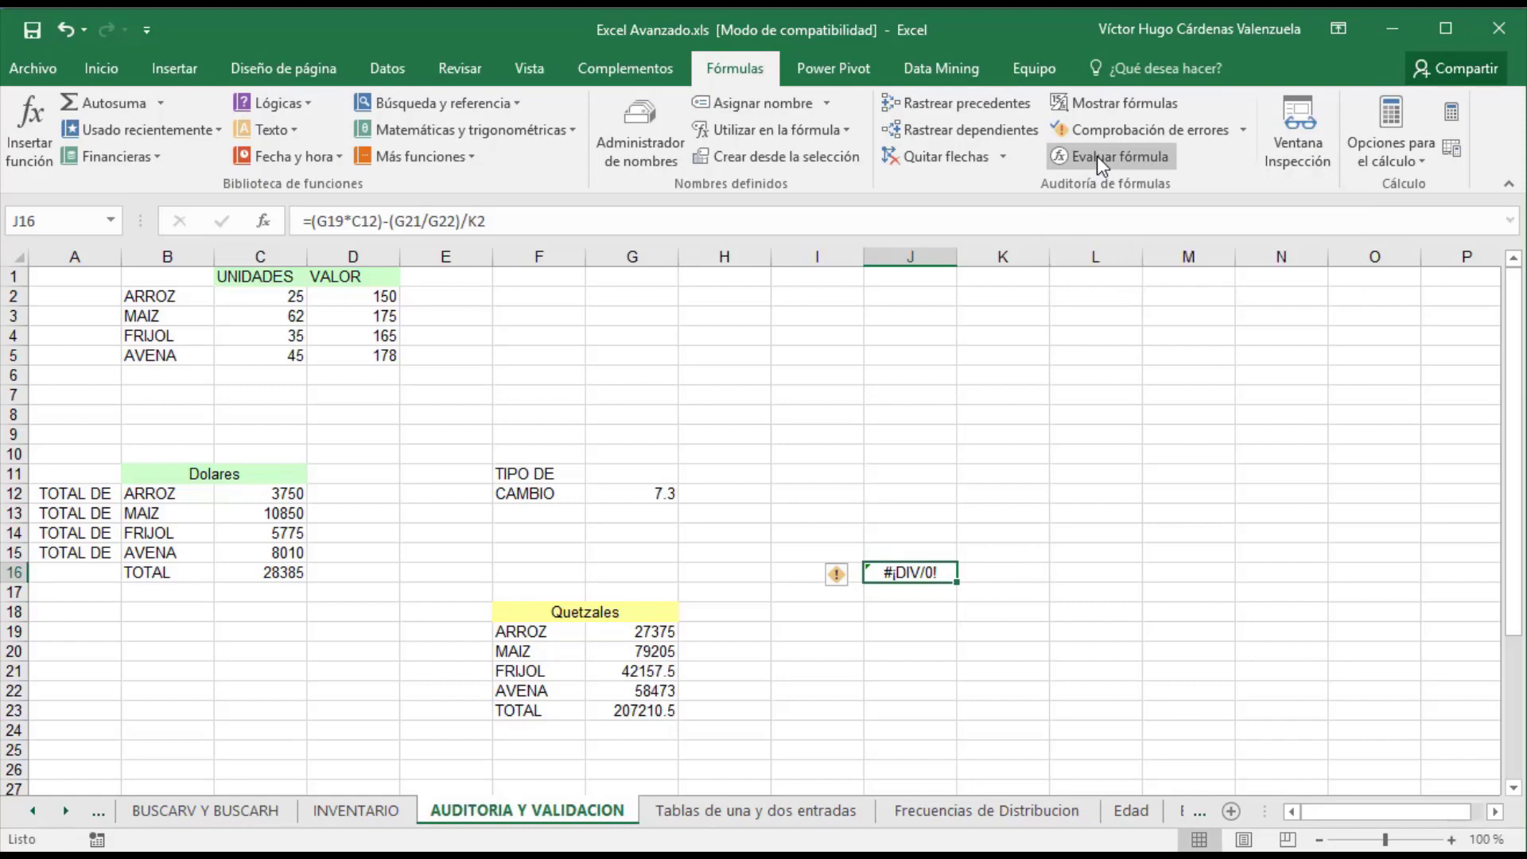
pyautogui.moveTo(593, 299); pyautogui.dragTo(342, 208)
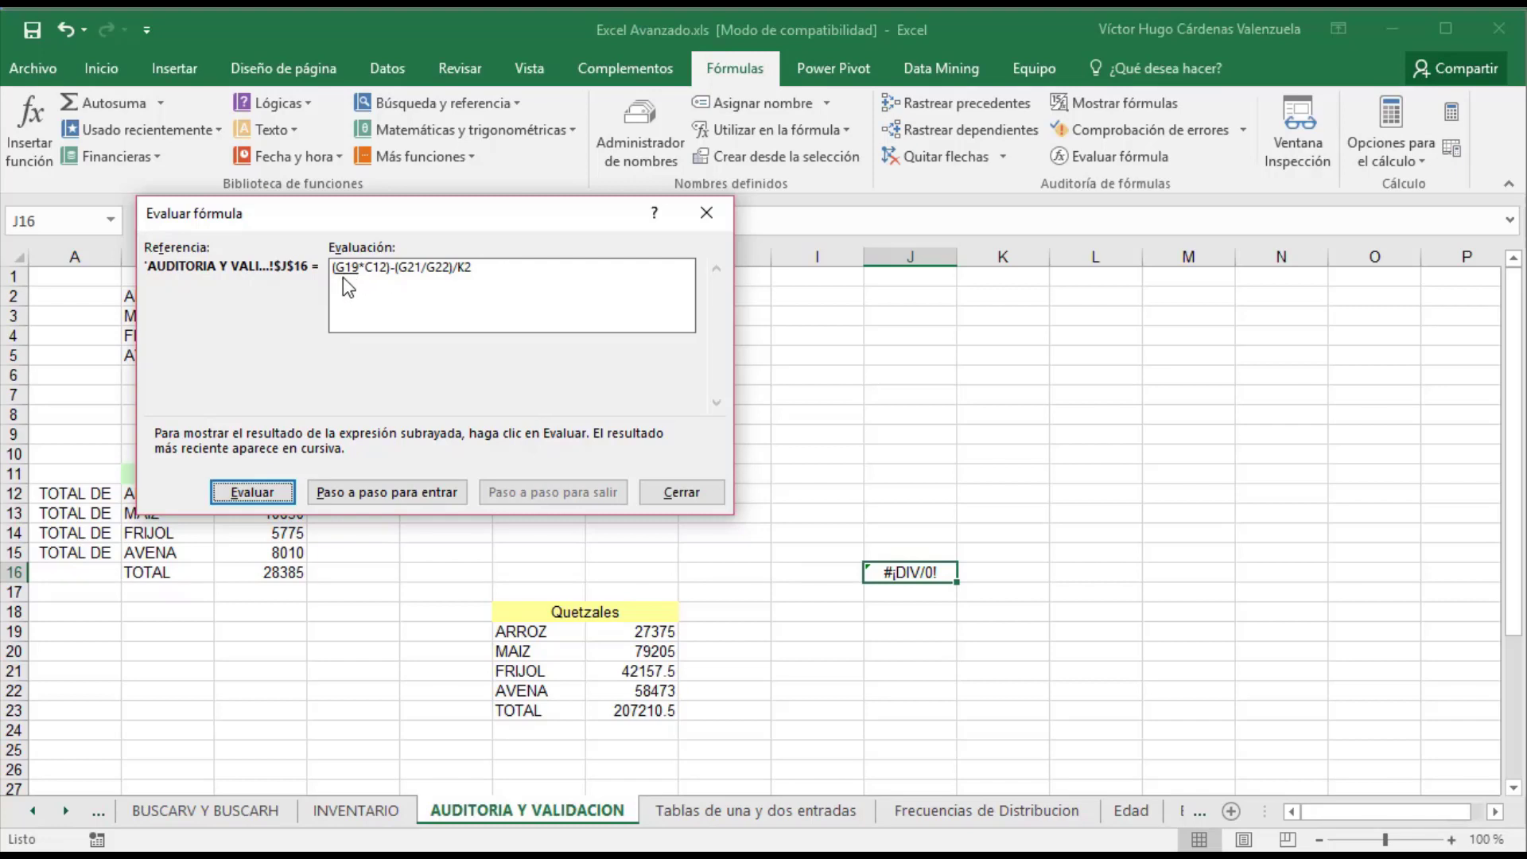
pyautogui.click(274, 489)
pyautogui.click(275, 490)
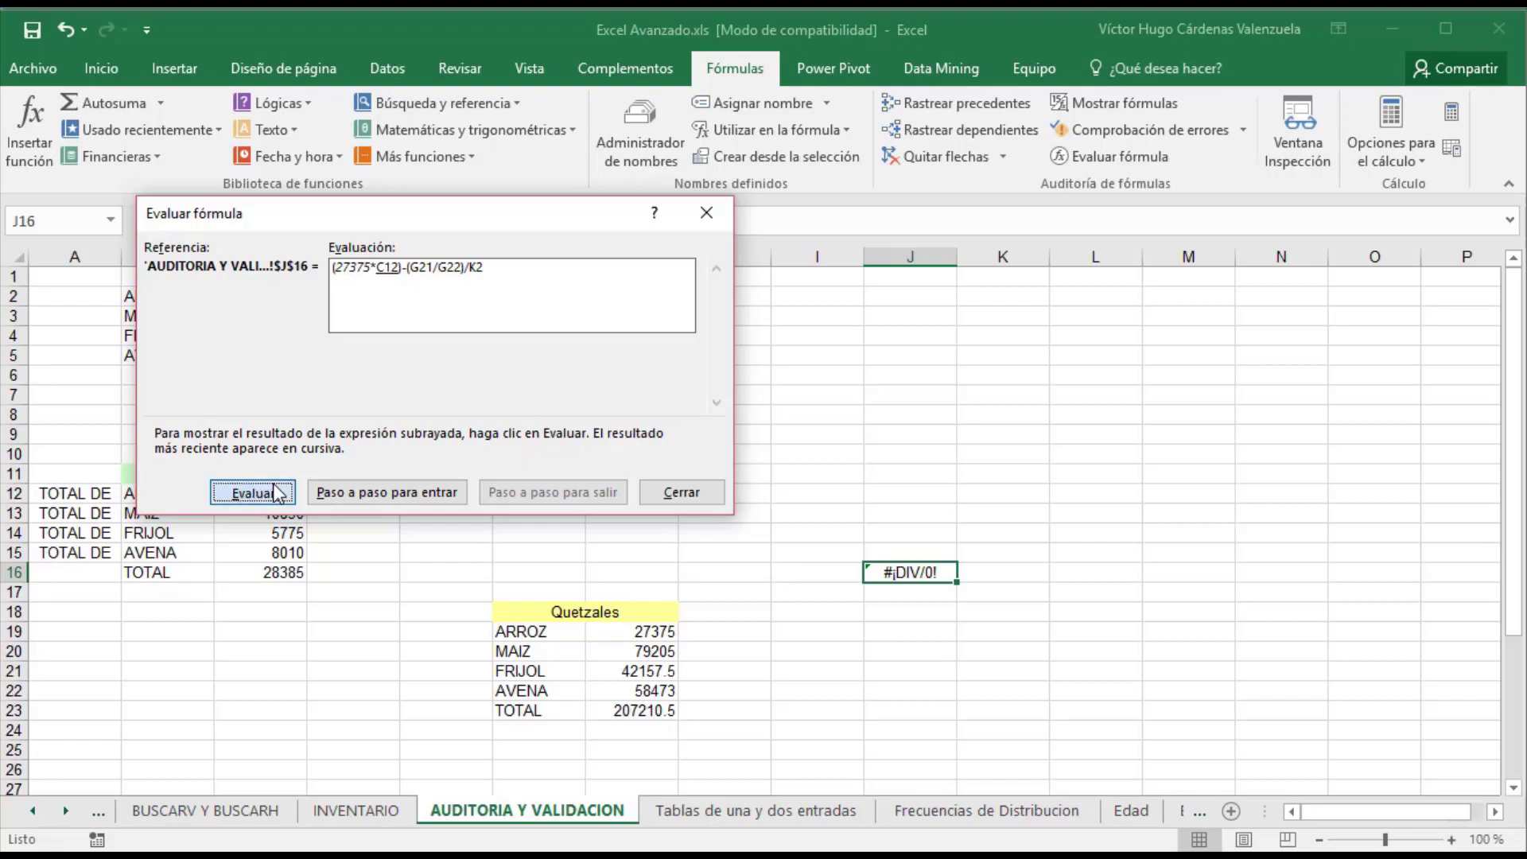
pyautogui.click(274, 490)
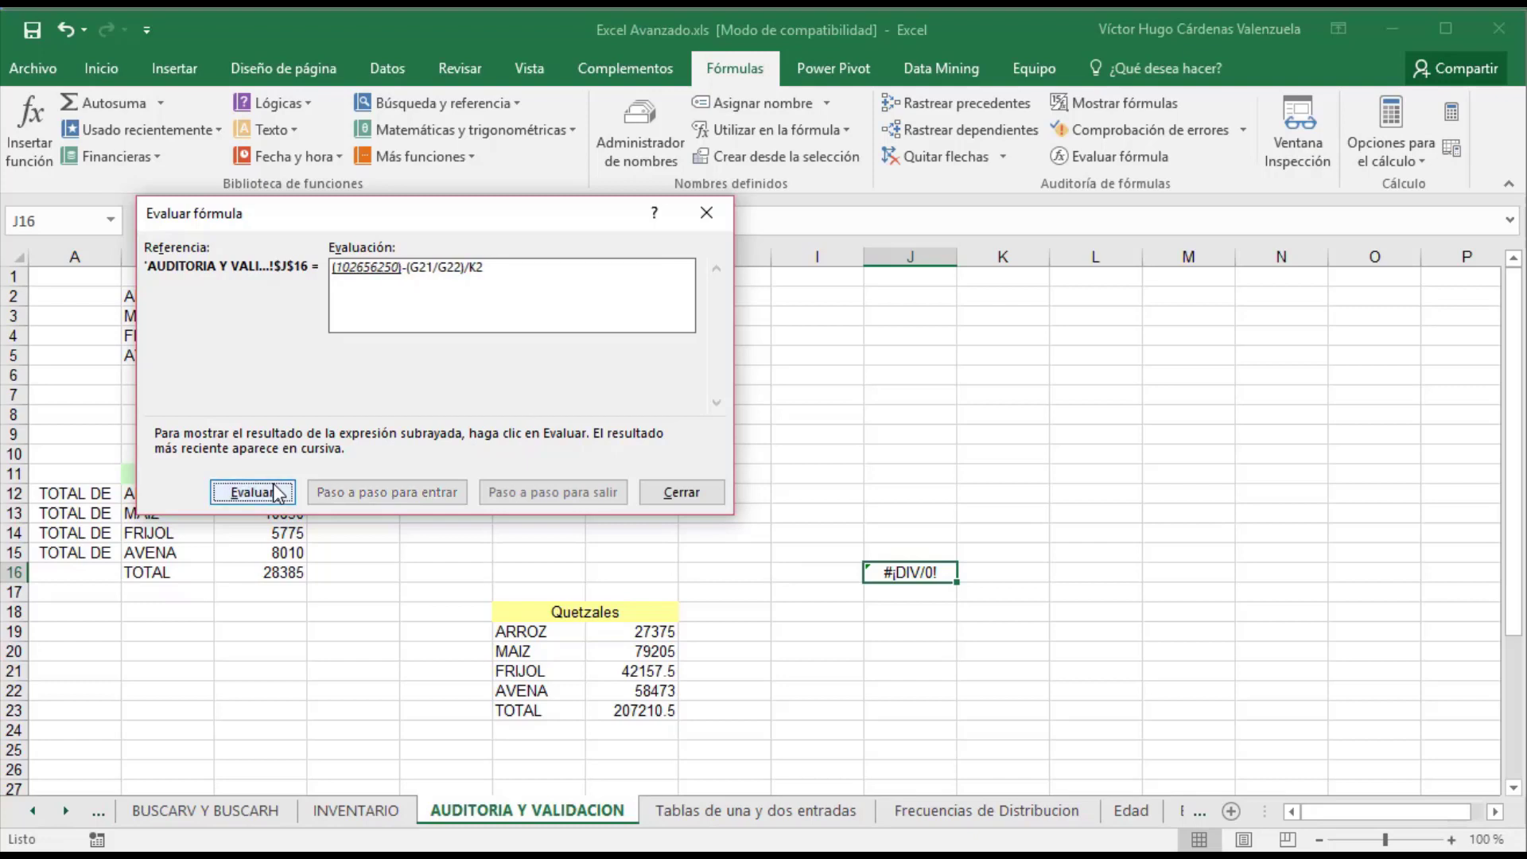
pyautogui.click(274, 491)
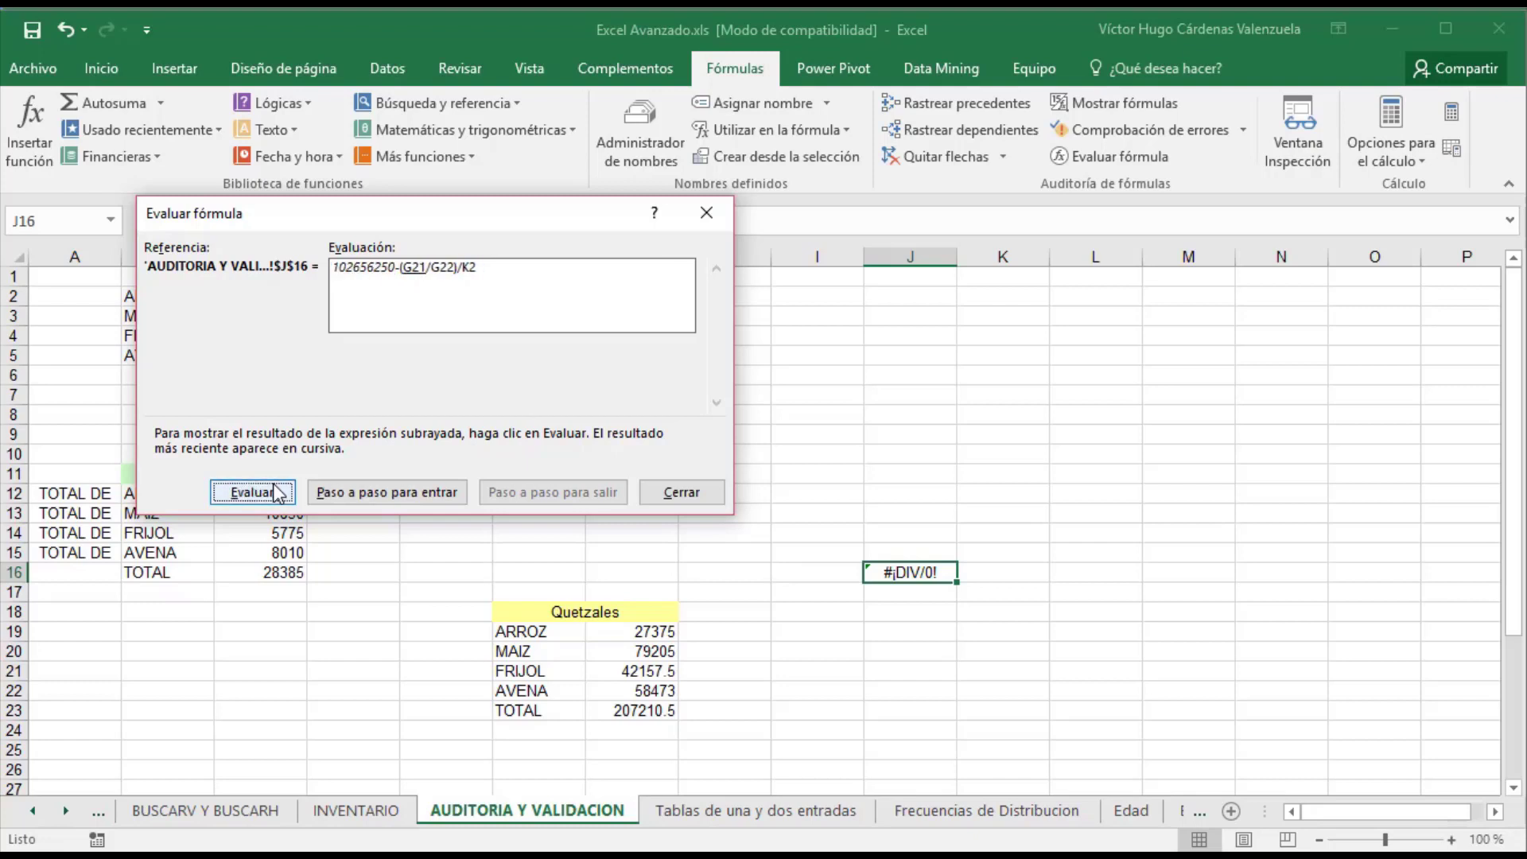
pyautogui.click(274, 490)
pyautogui.click(274, 491)
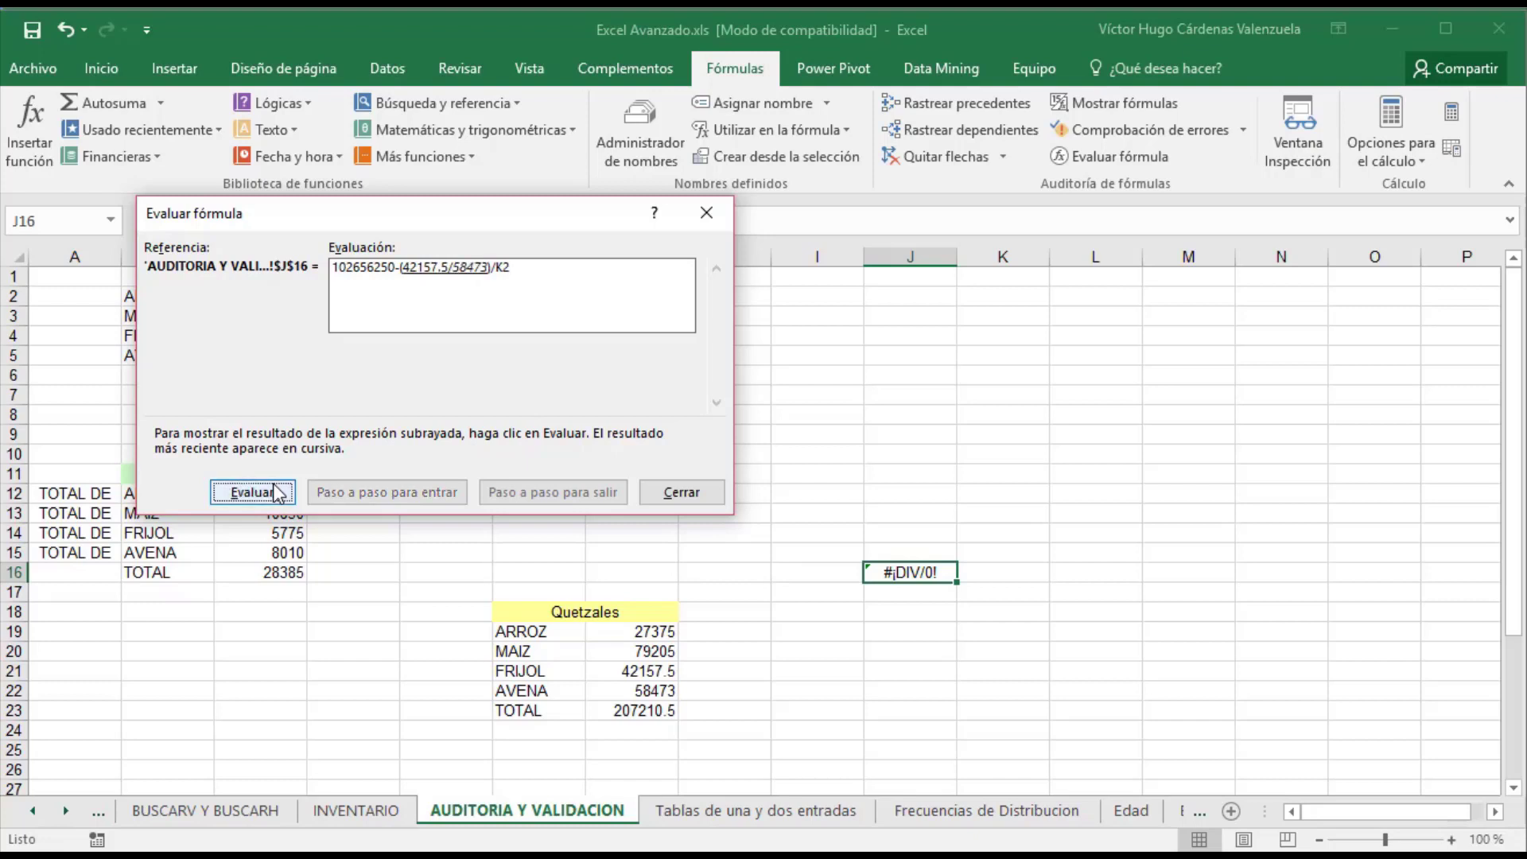
pyautogui.click(274, 490)
pyautogui.click(274, 490)
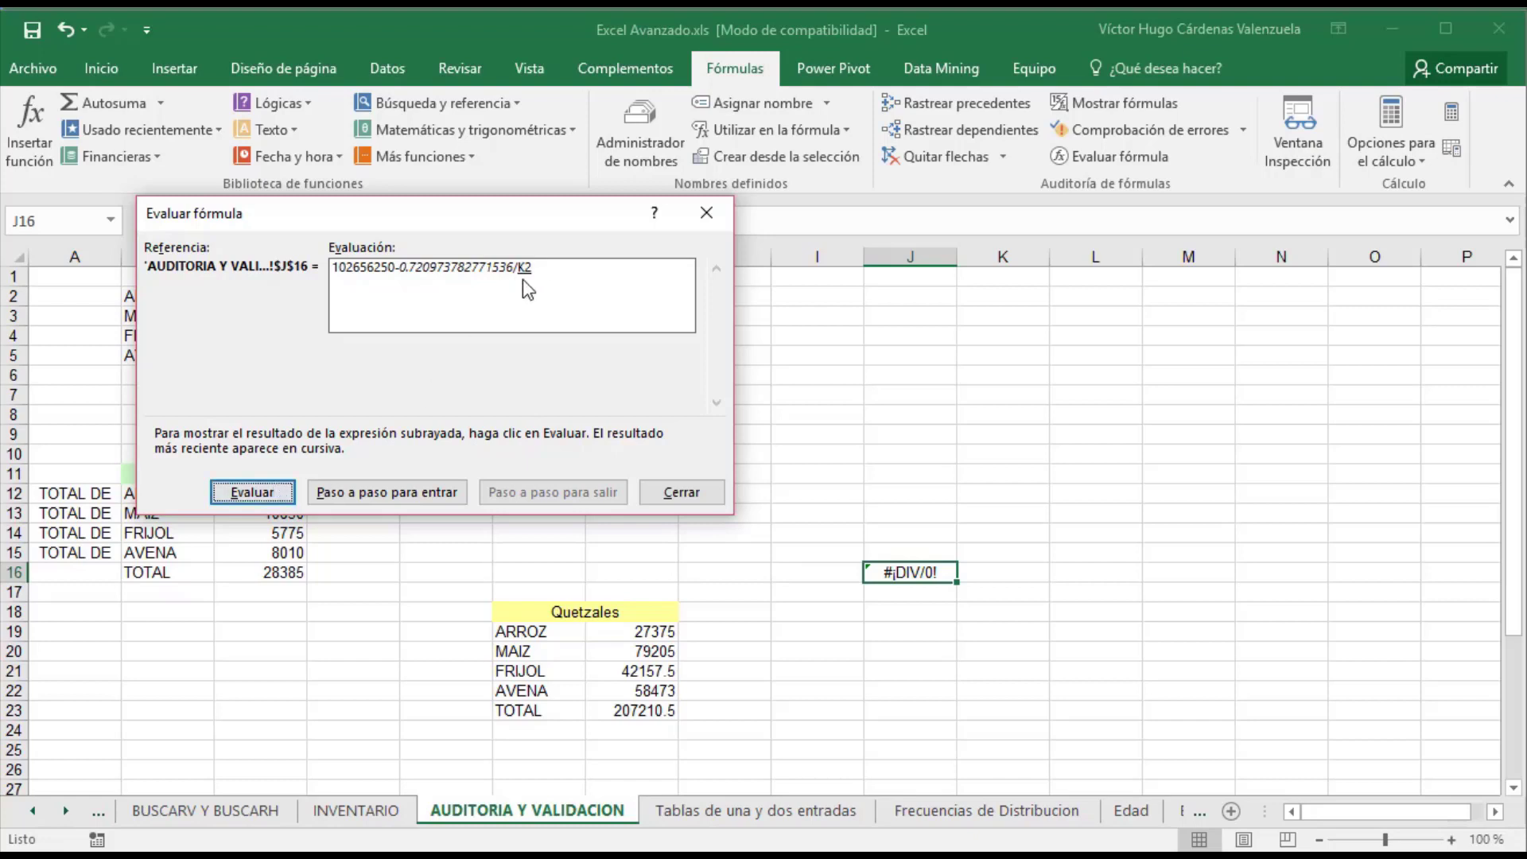
pyautogui.click(265, 496)
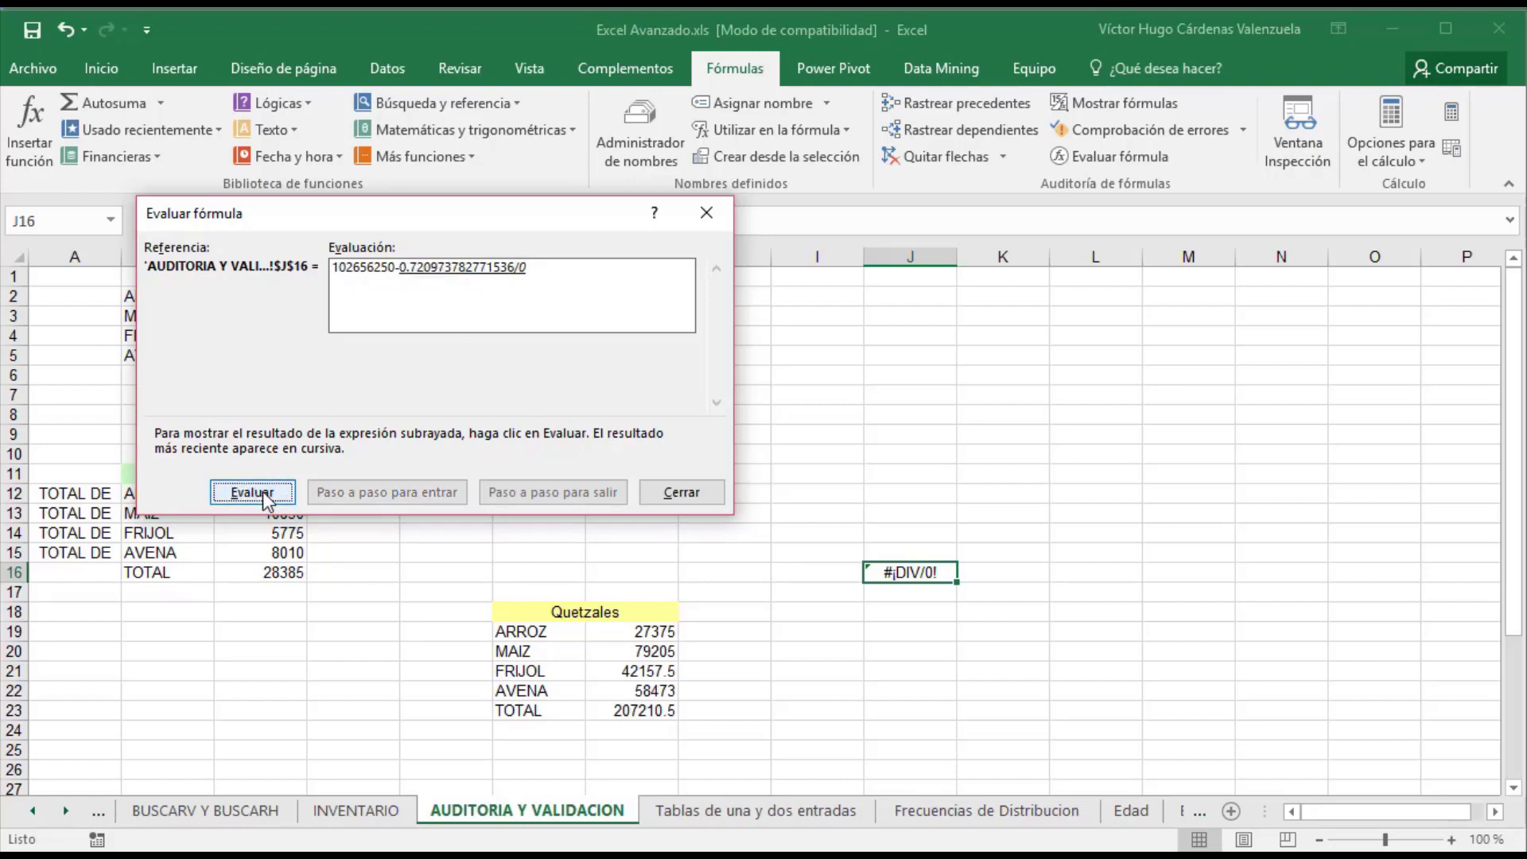
pyautogui.click(267, 500)
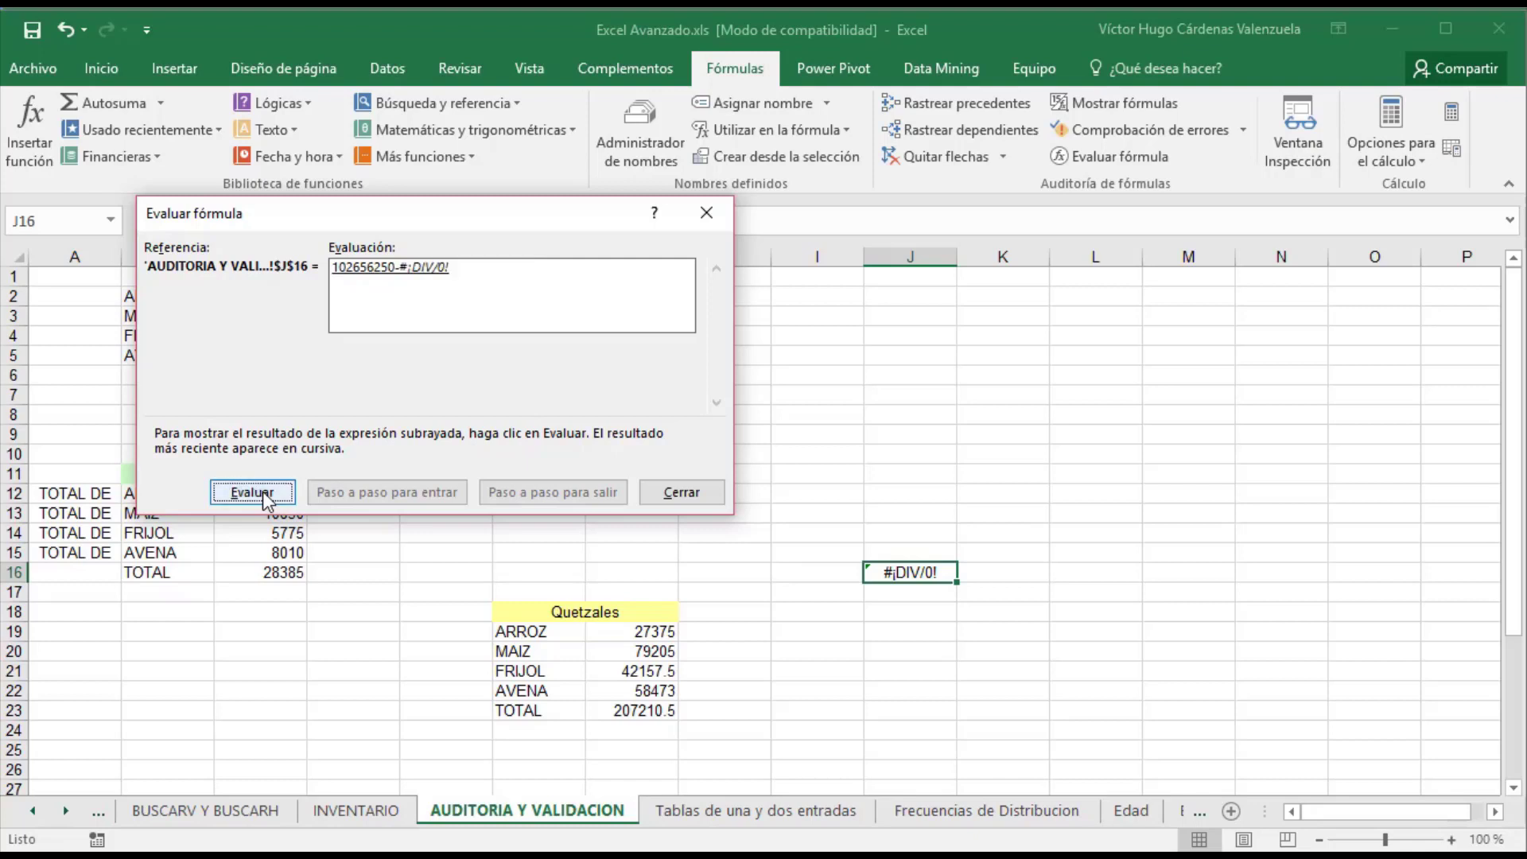
pyautogui.click(267, 498)
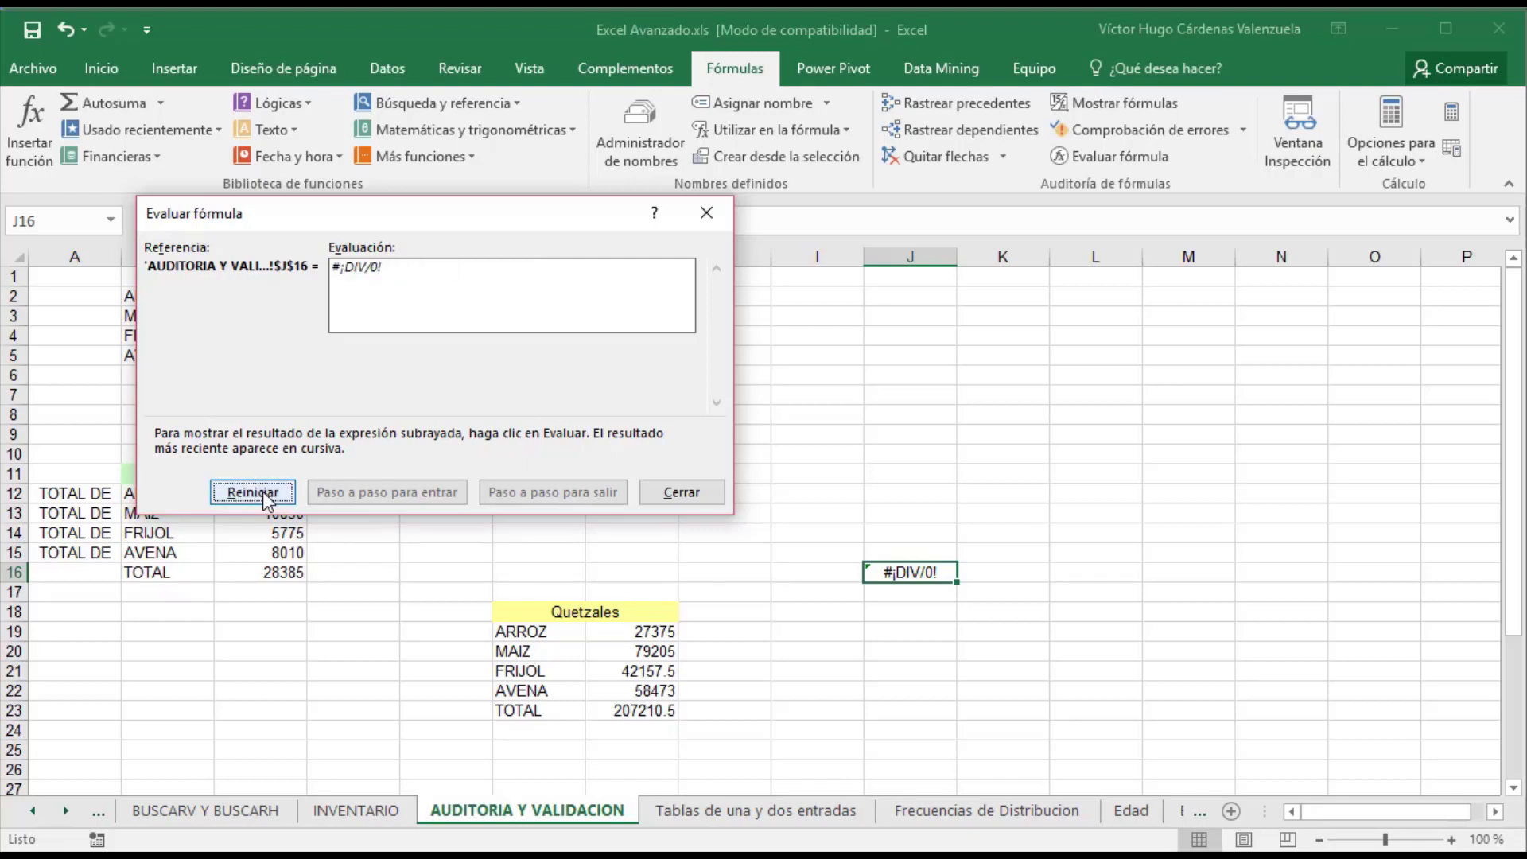
pyautogui.click(267, 498)
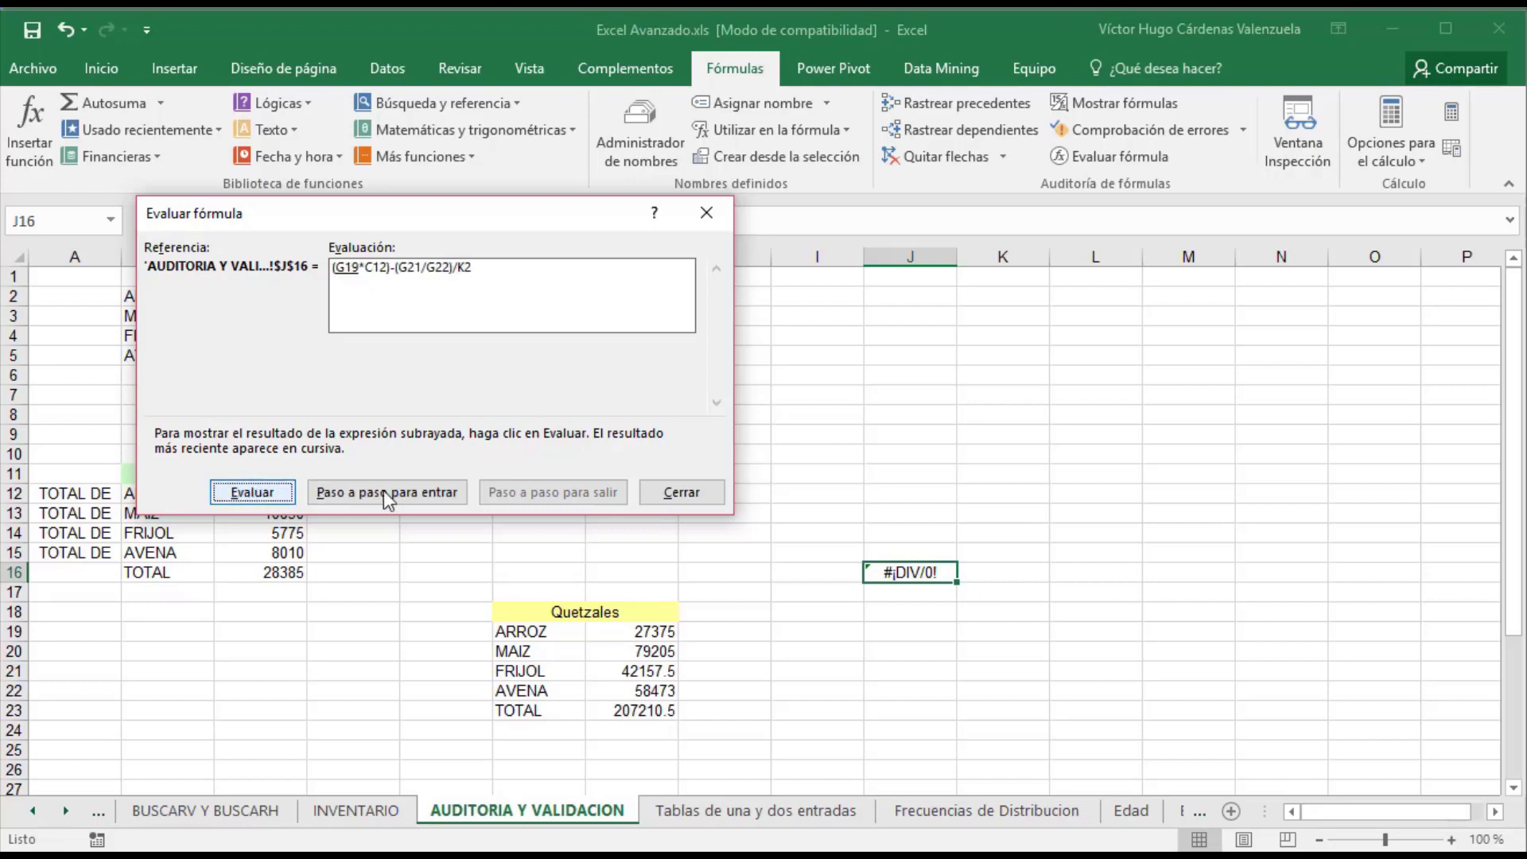
pyautogui.click(682, 493)
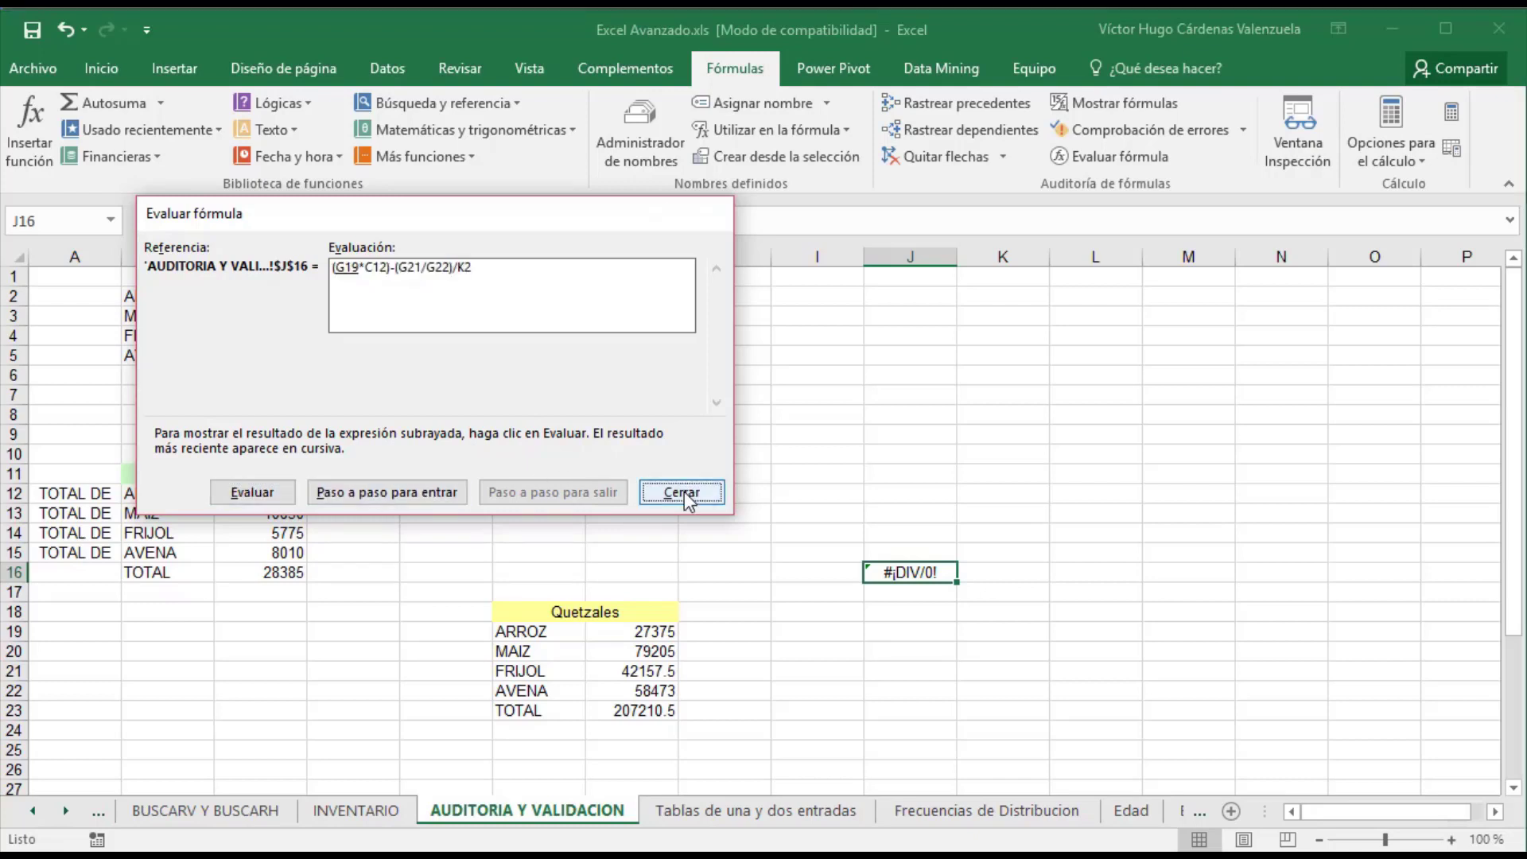
# - Enter 3 as the divisor in K2 so J16 returns 102656250
pyautogui.click(1001, 279)
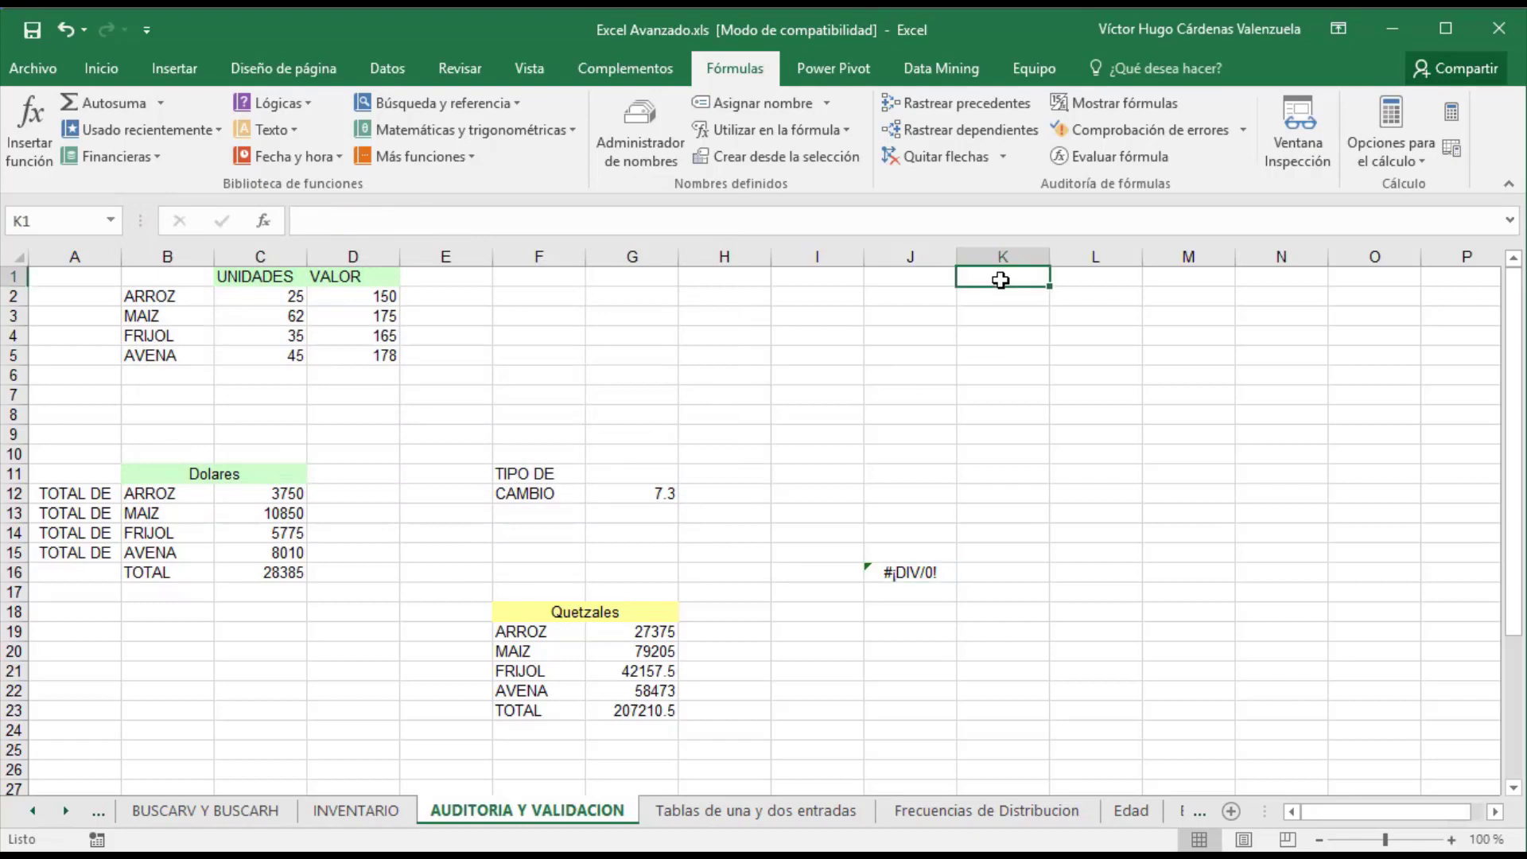
pyautogui.press('Down')
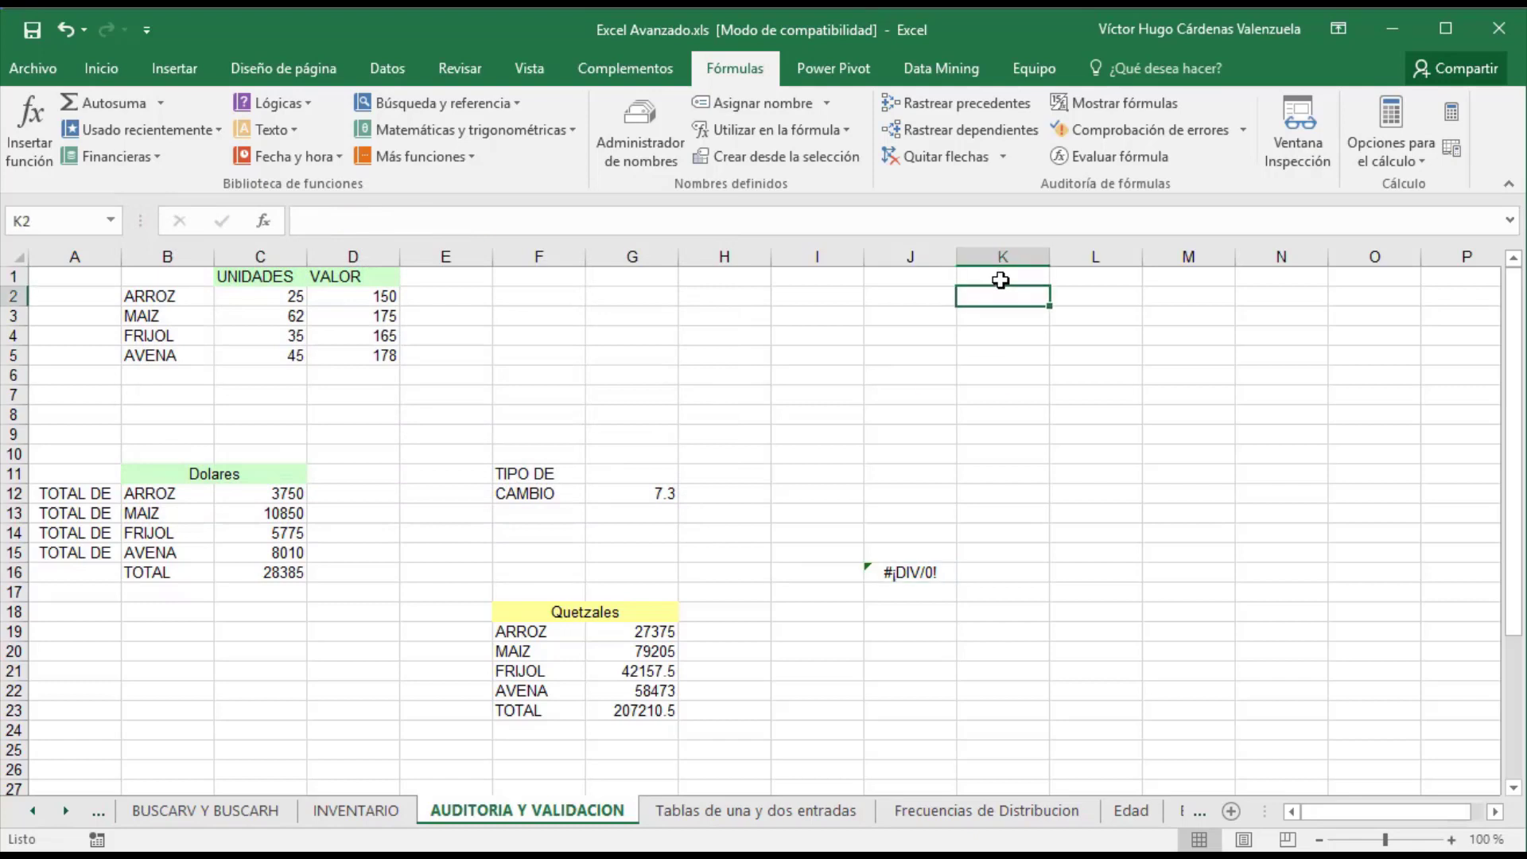
pyautogui.write('3')
pyautogui.press('Return')
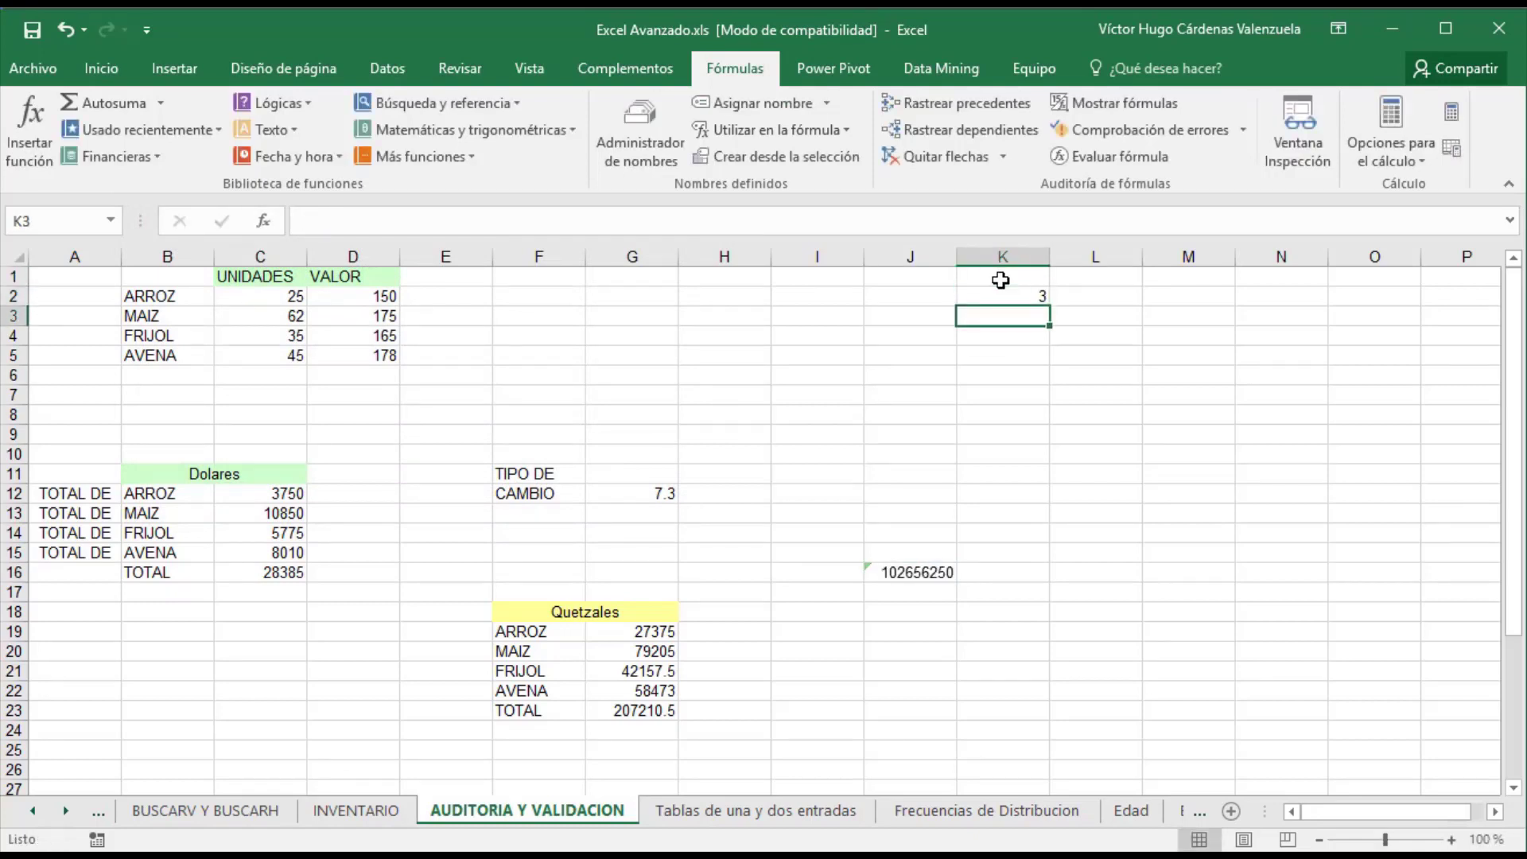